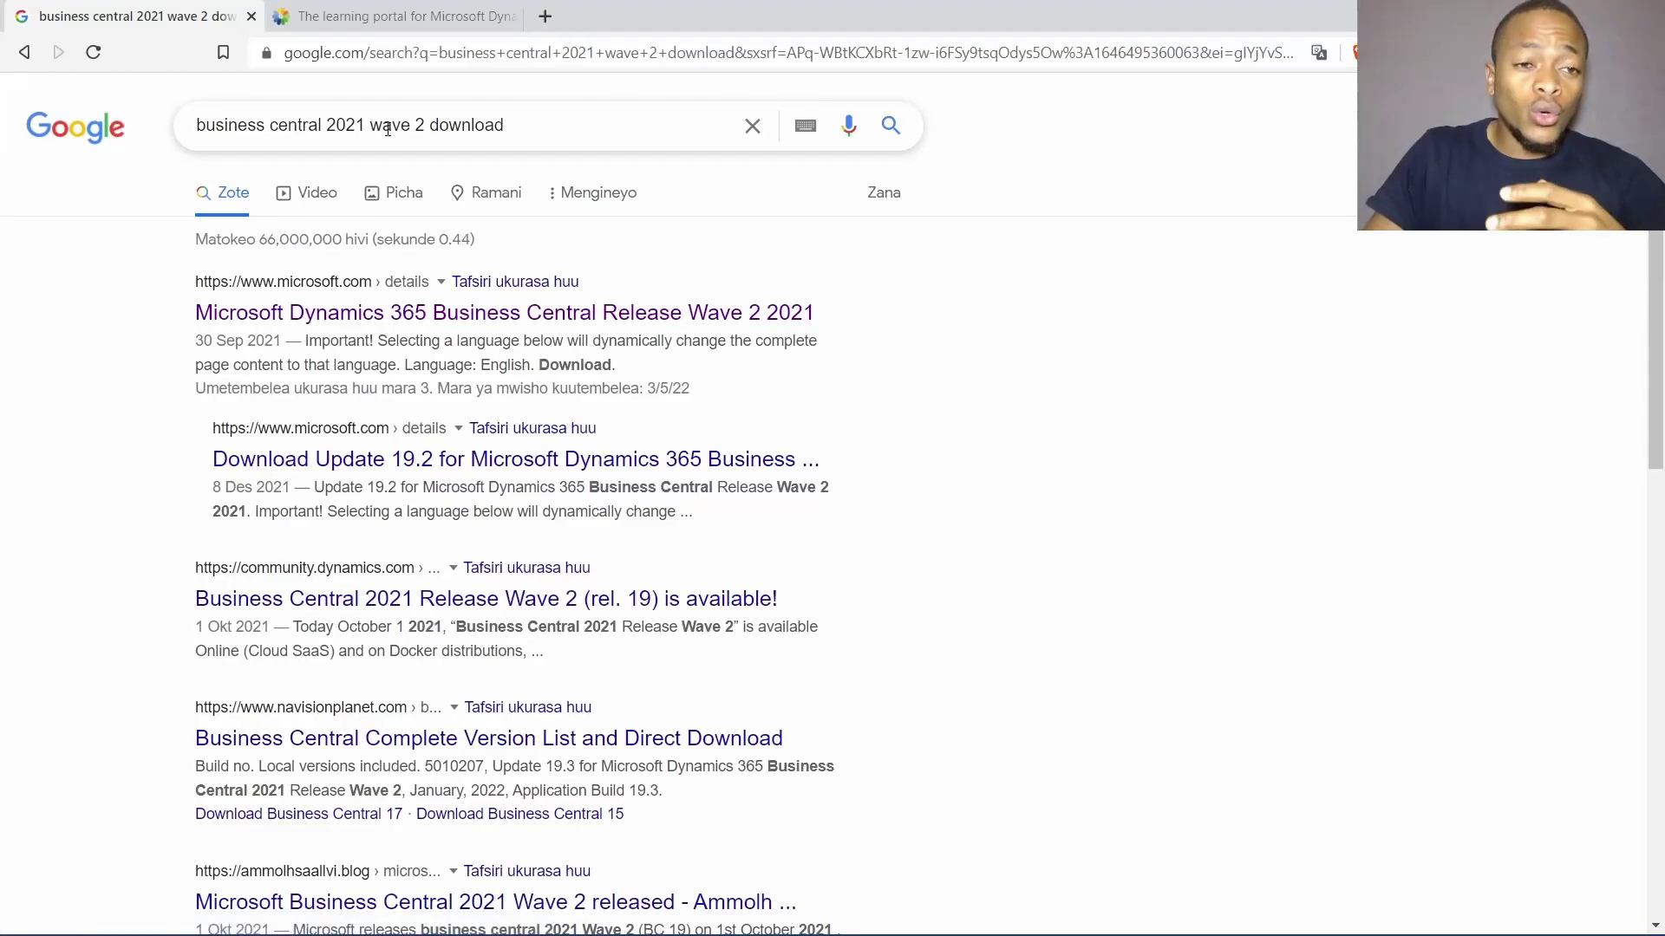
- Open the Release Wave 2 2021 search result in a new tab and go to it
triple_click(367, 118)
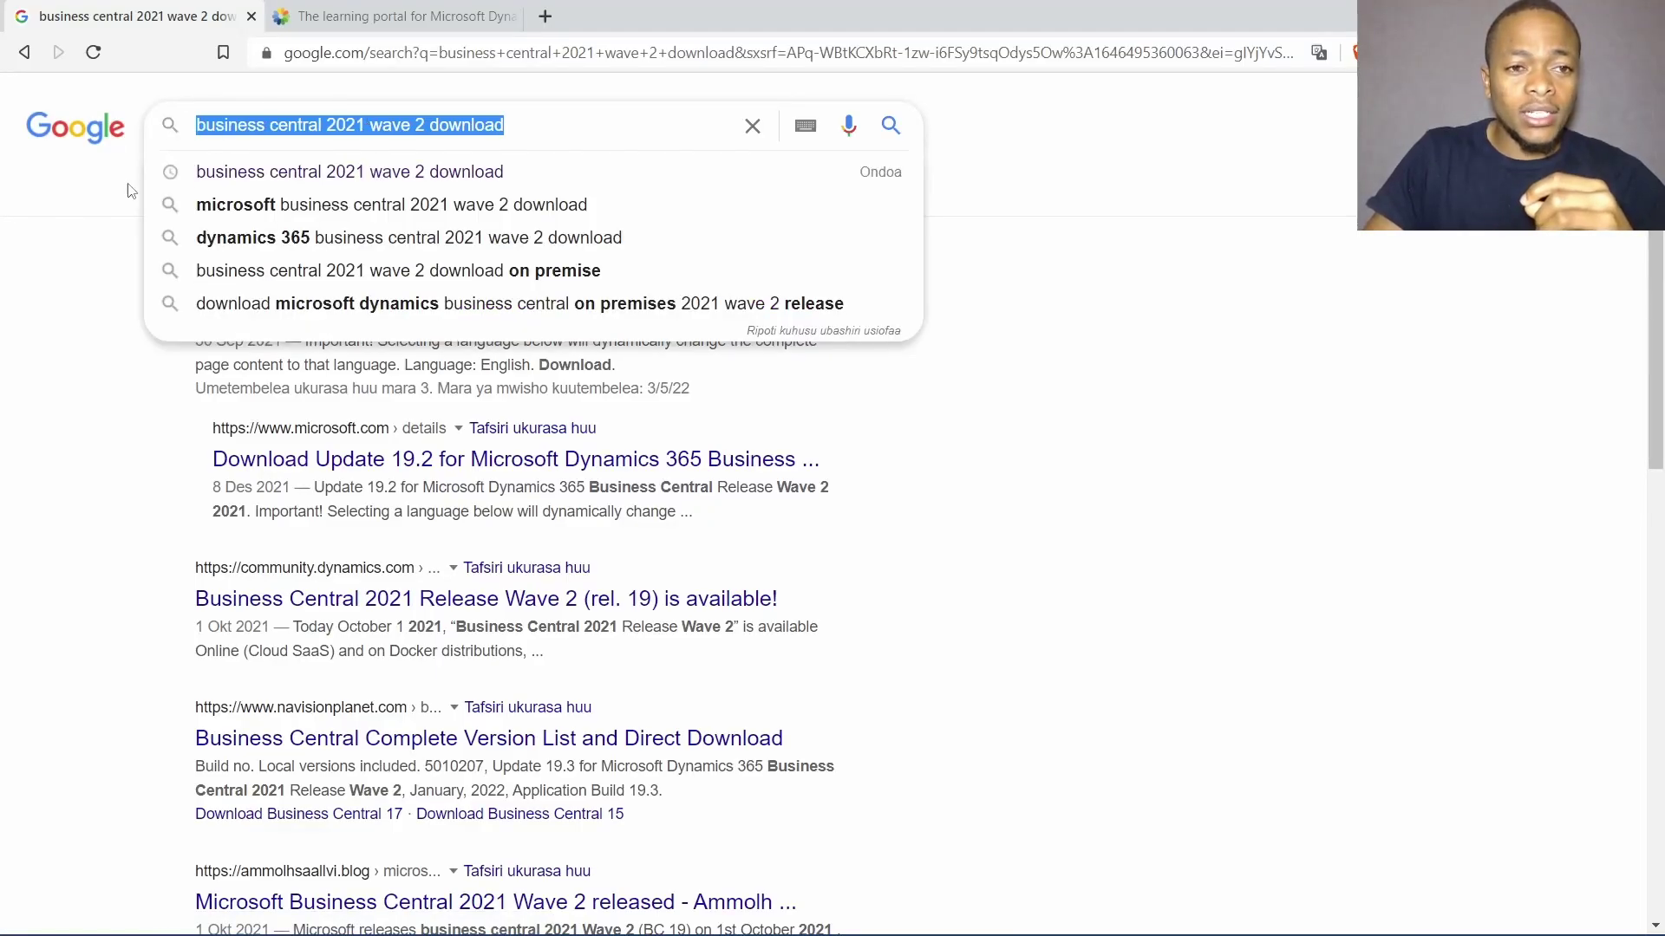
left_click(103, 208)
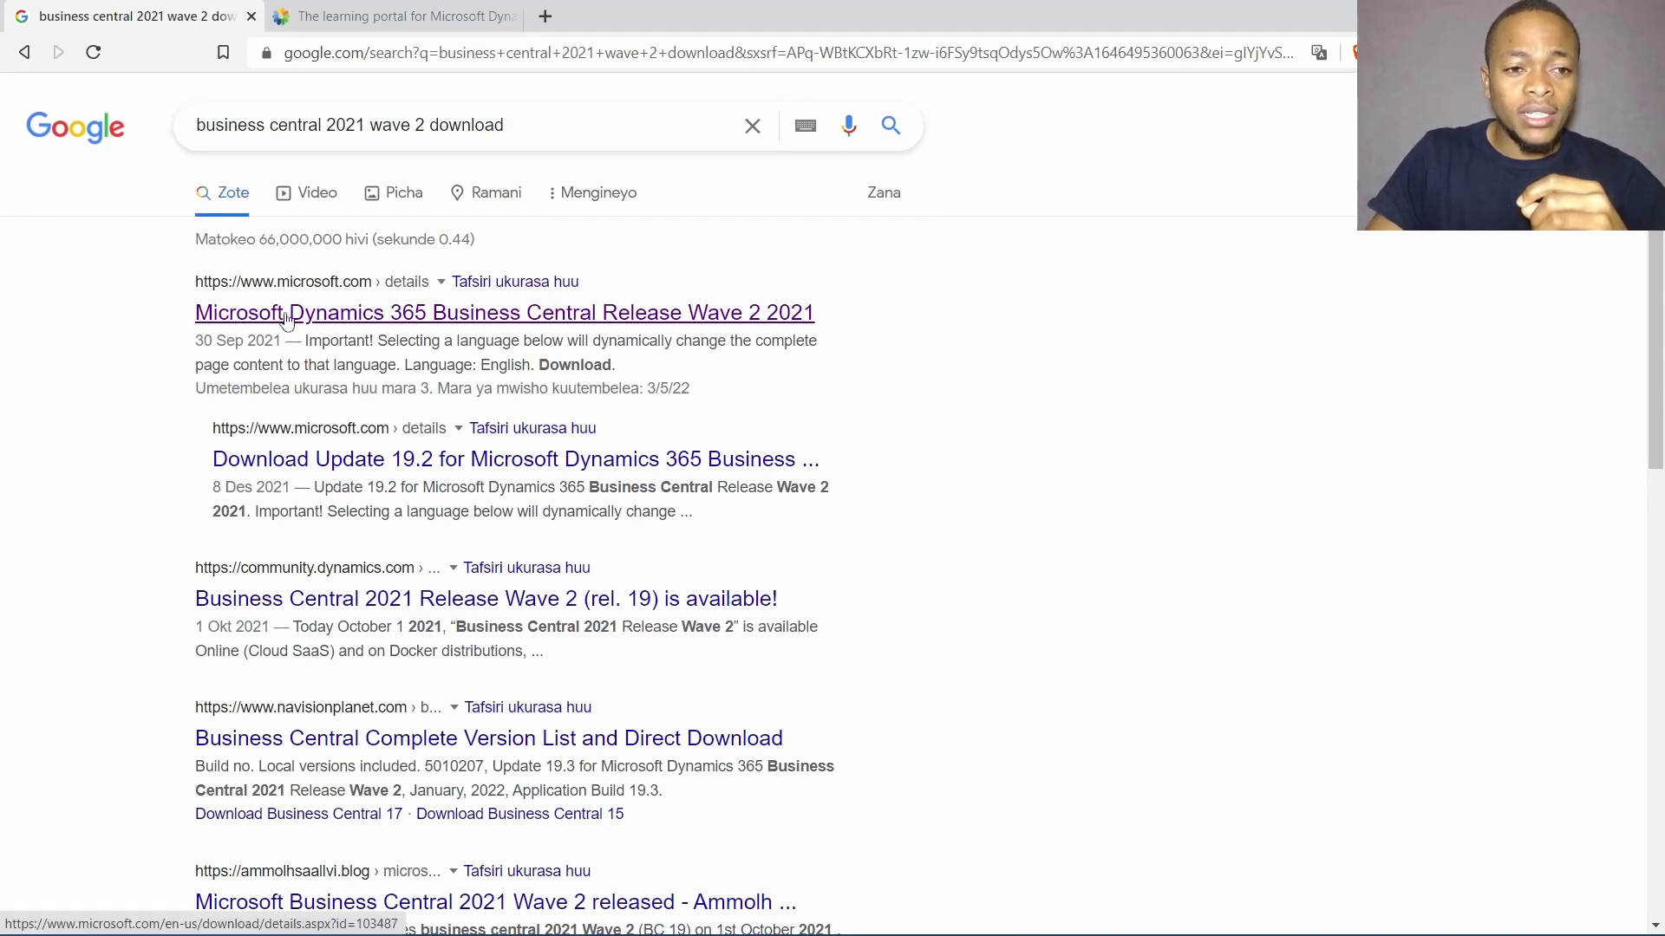
right_click(287, 318)
left_click(329, 337)
left_click(341, 11)
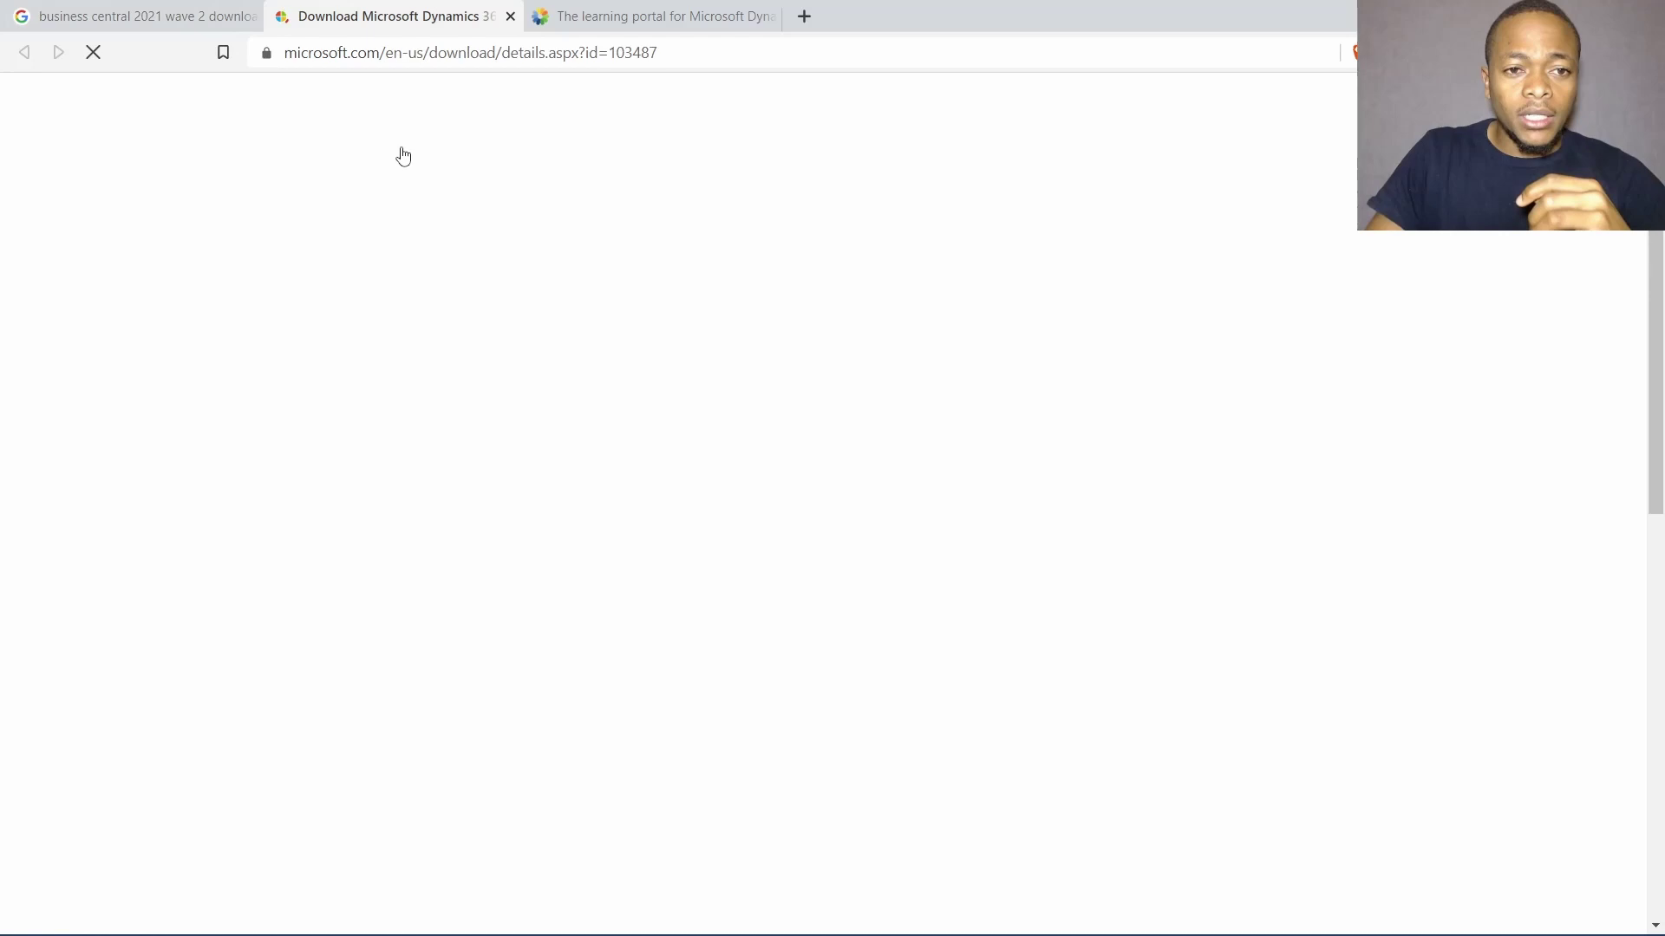
- Select only Dynamics.365.BC.30693.US.DVD.zip (1.5 GB) and proceed with its download
scroll(754, 558, "down", 5)
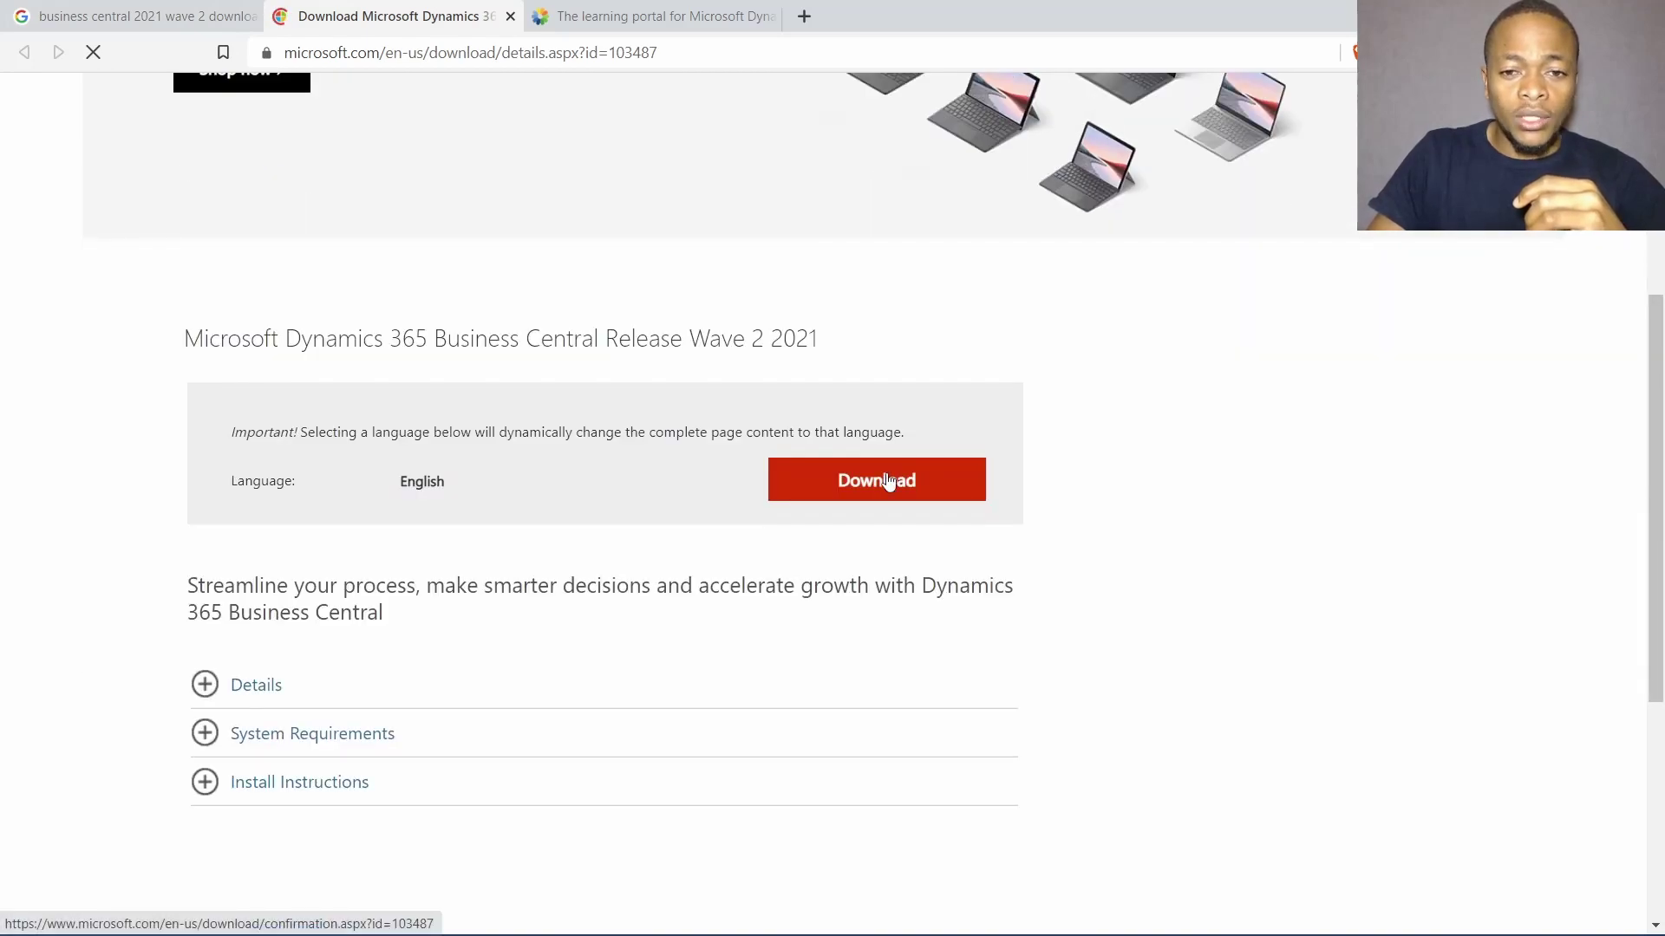
left_click(892, 483)
scroll(278, 440, "down", 8)
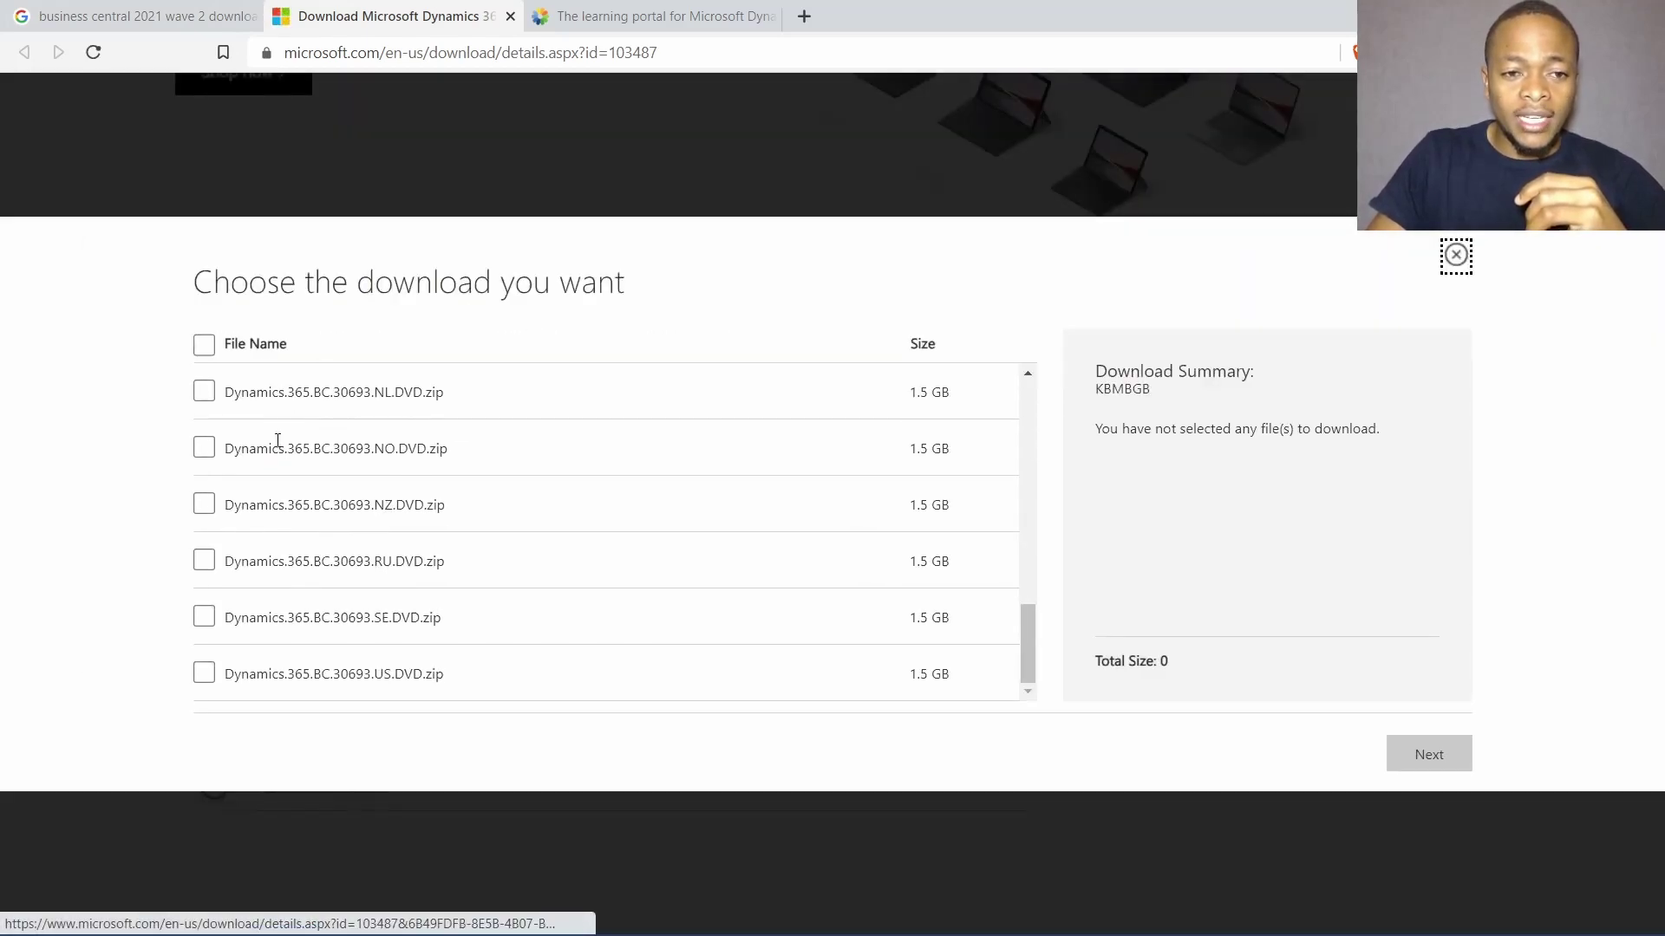
scroll(278, 441, "up", 8)
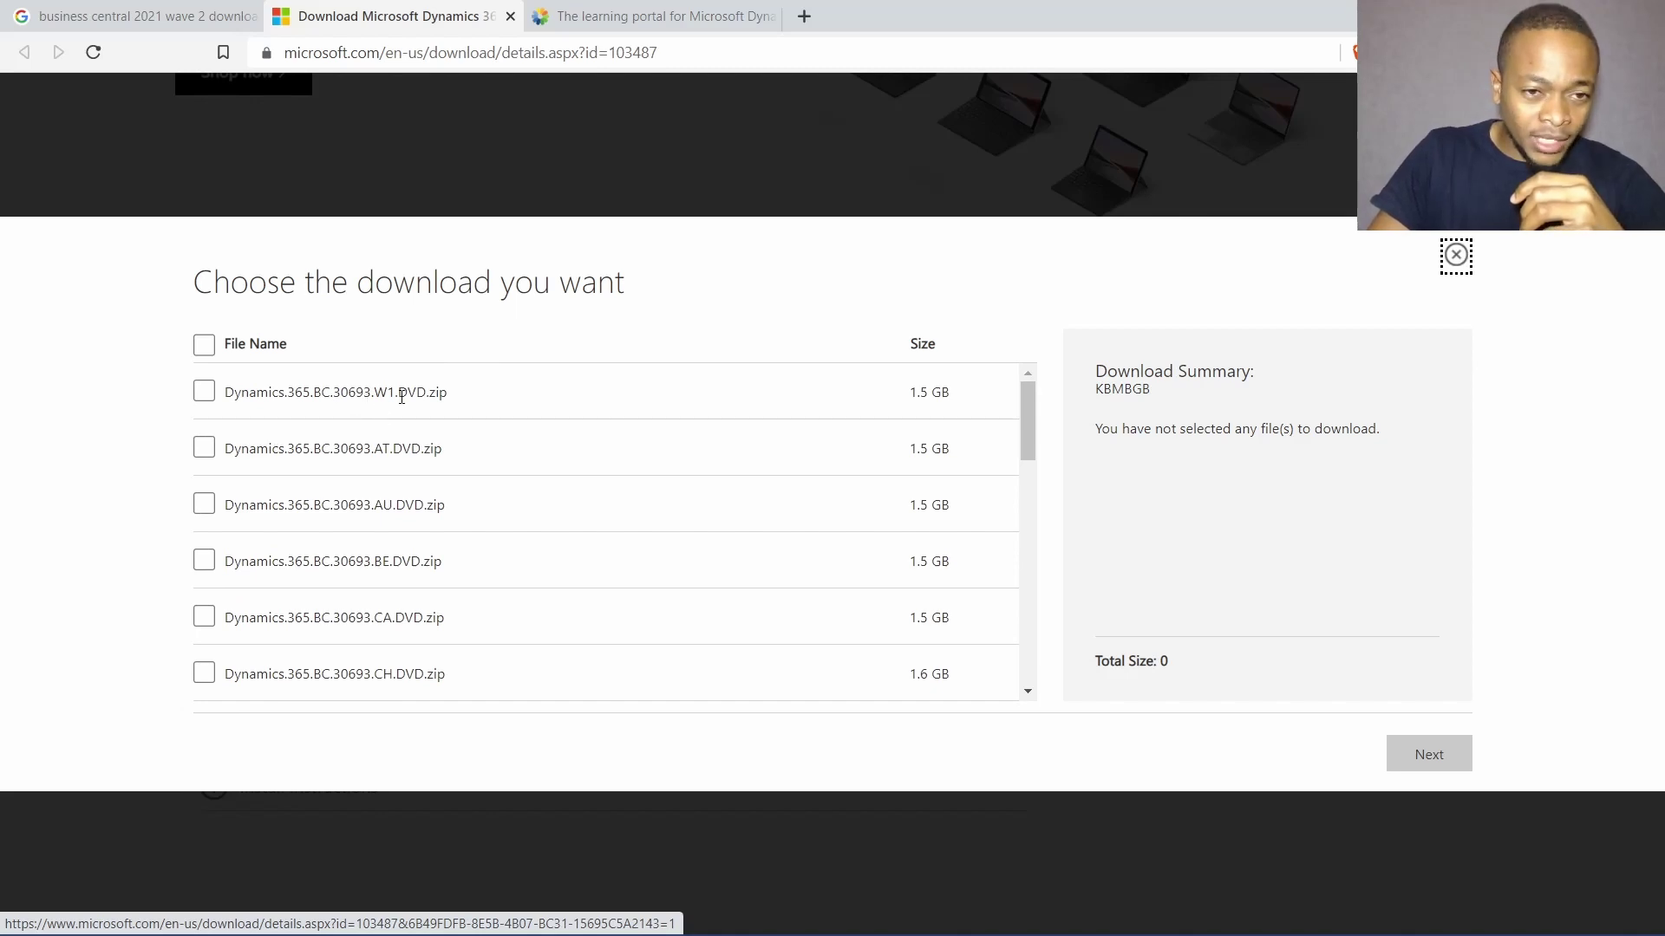
left_click(204, 391)
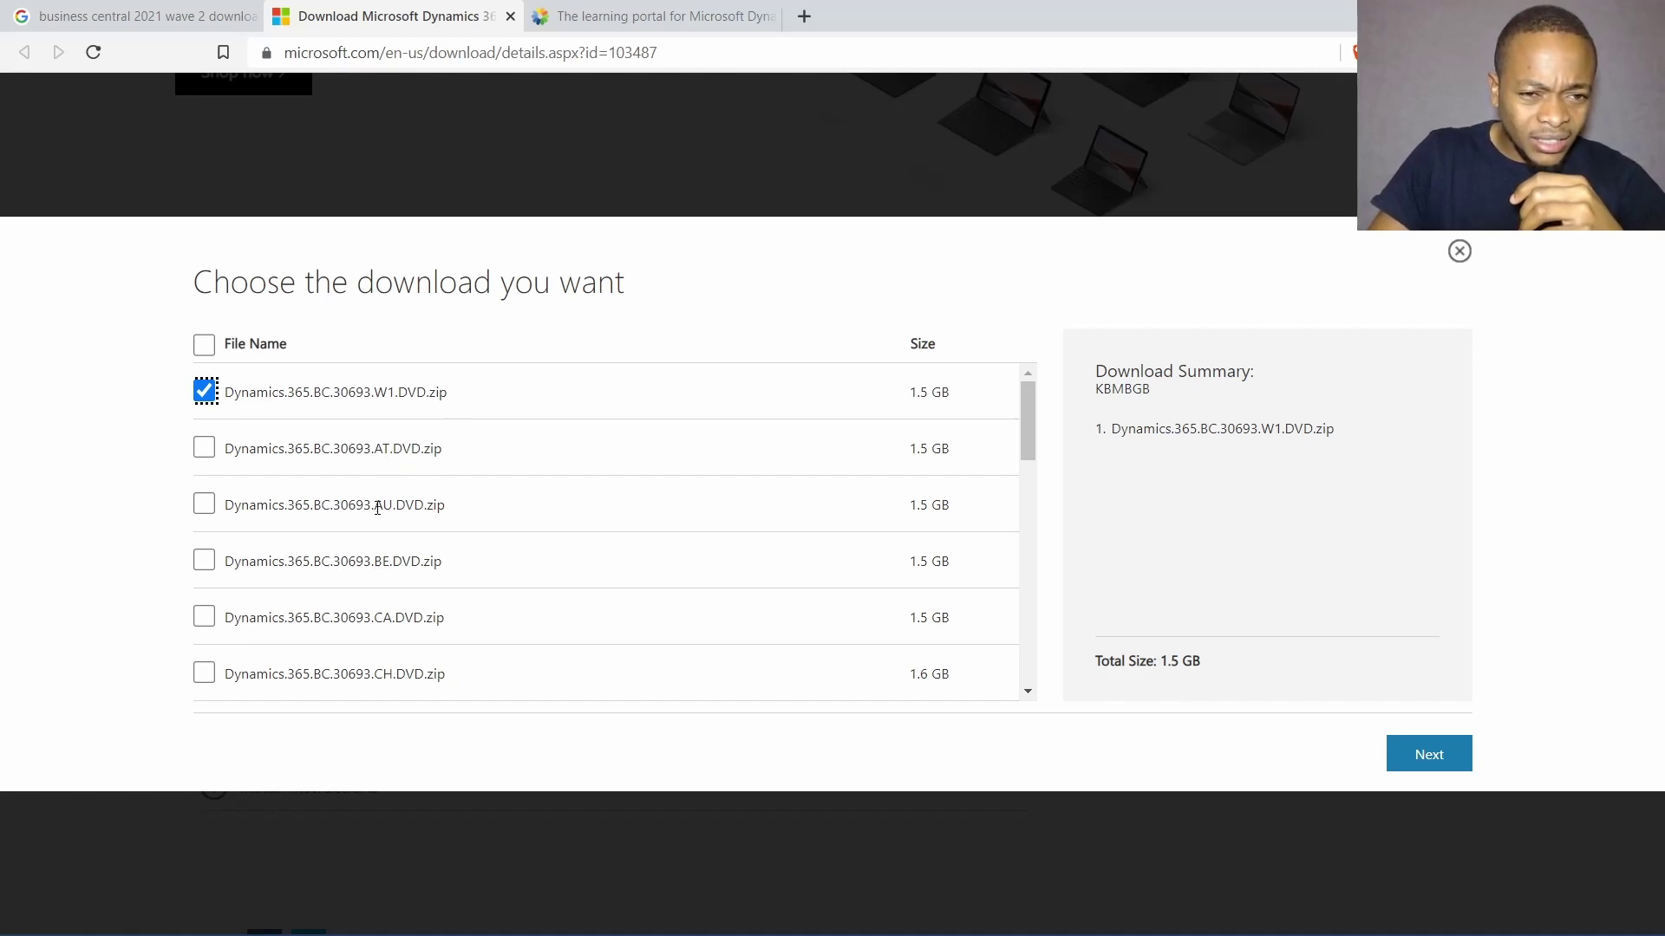
scroll(379, 511, "down", 3)
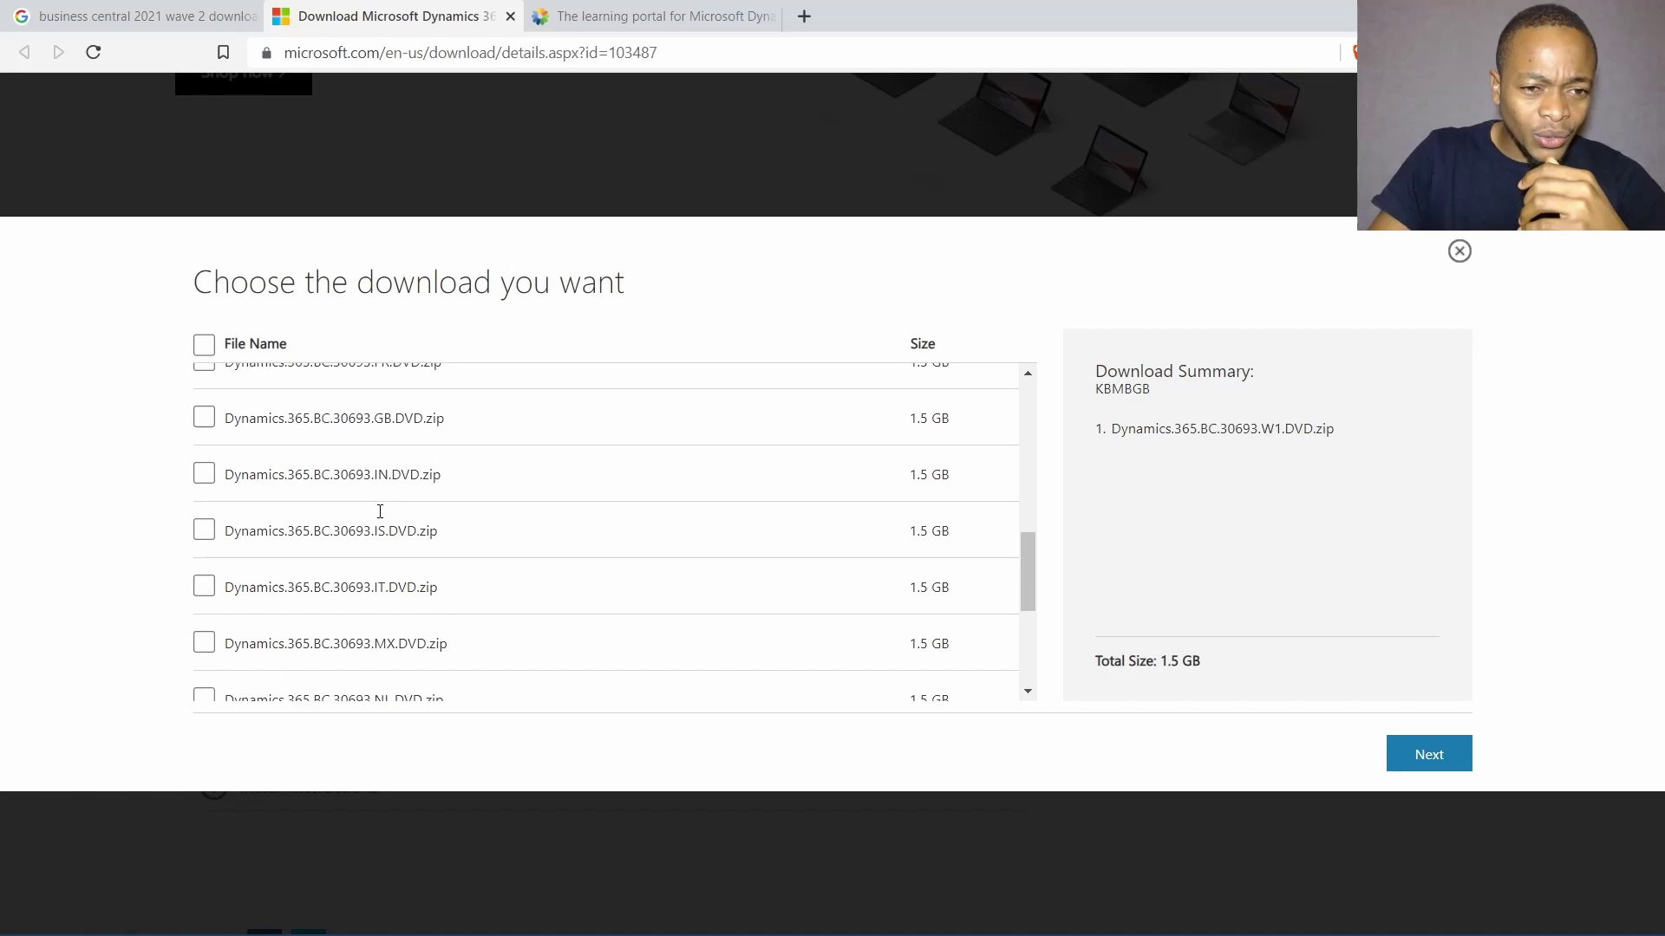
scroll(380, 480, "down", 8)
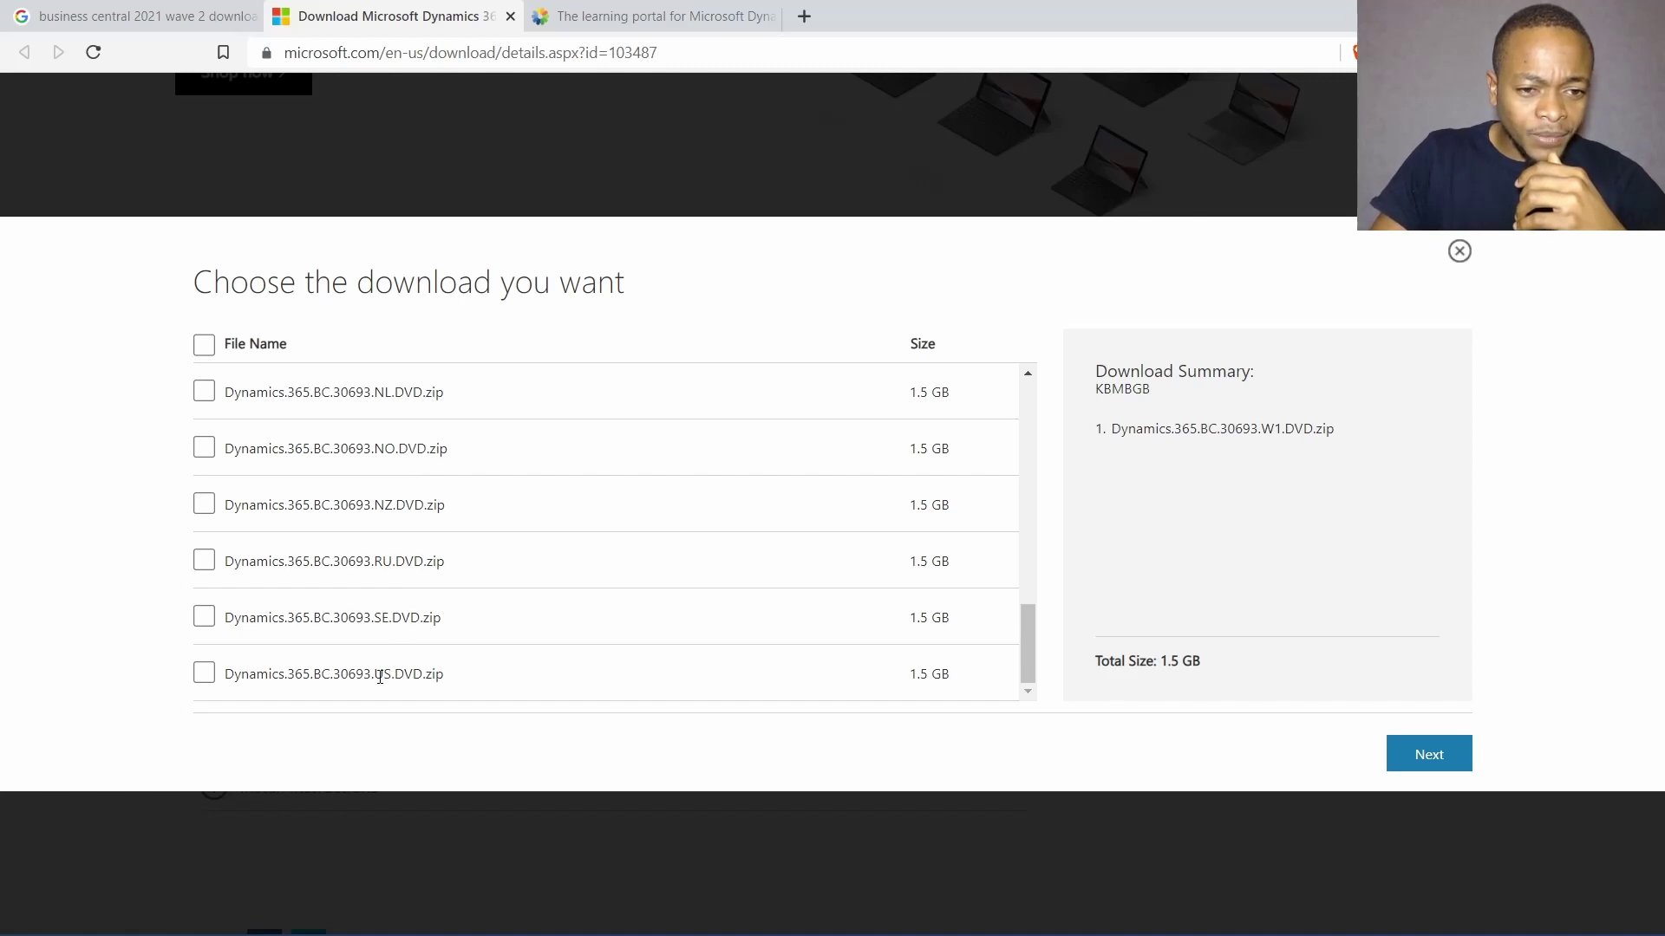
left_click(213, 681)
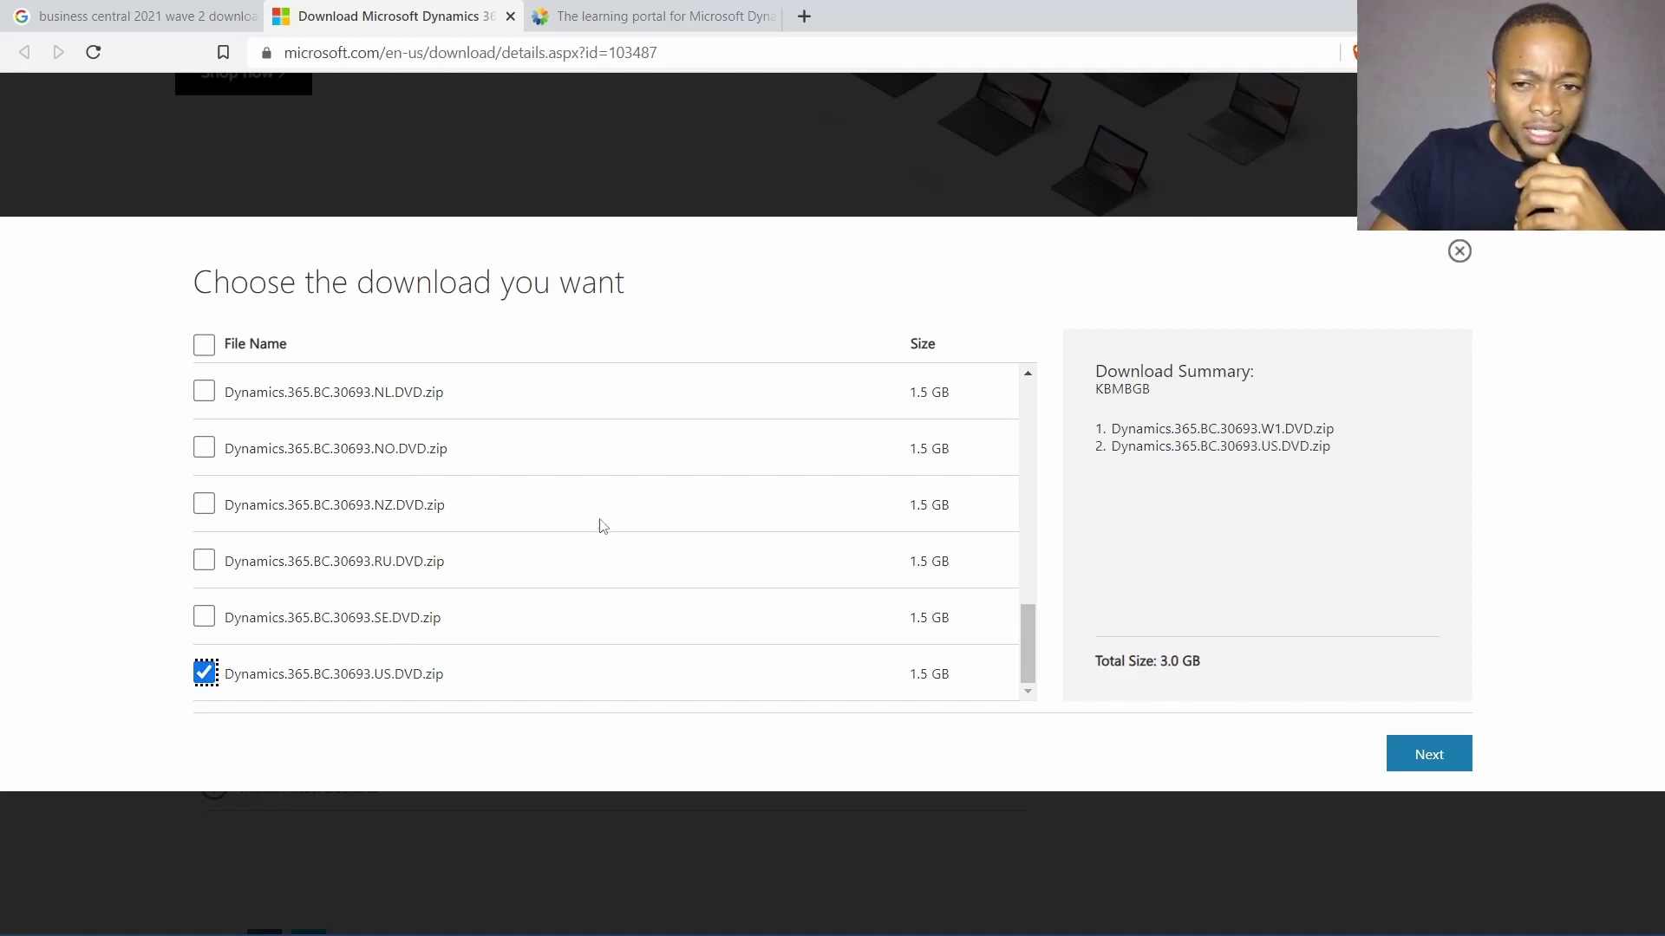
scroll(598, 524, "up", 10)
left_click(202, 395)
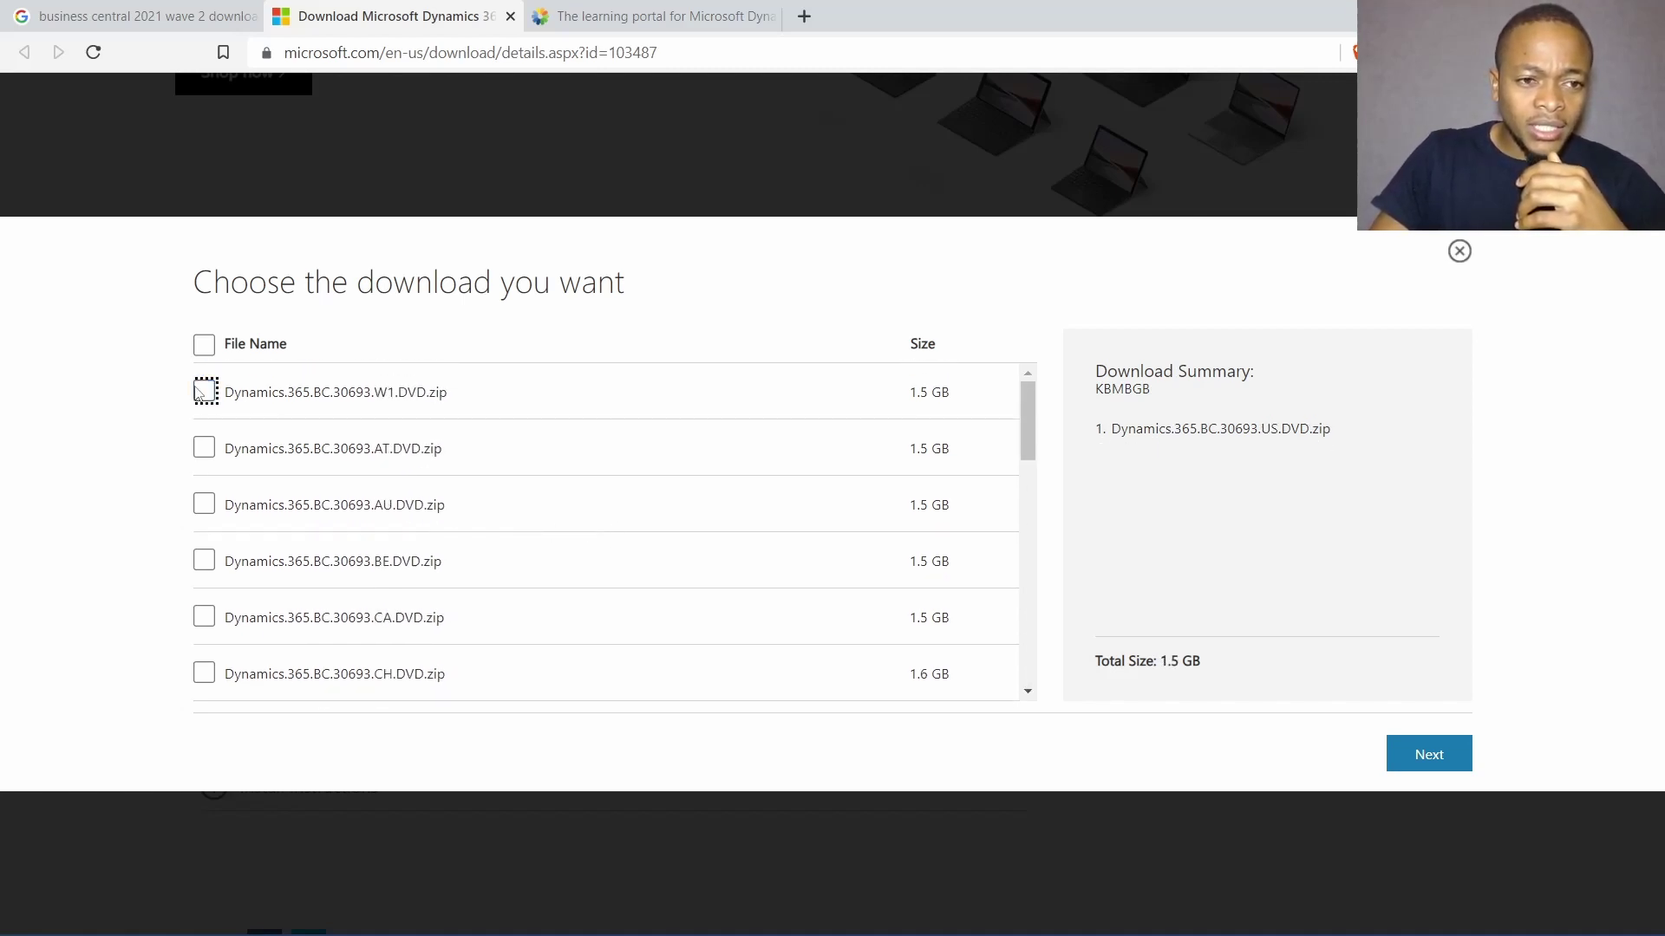
scroll(804, 468, "down", 10)
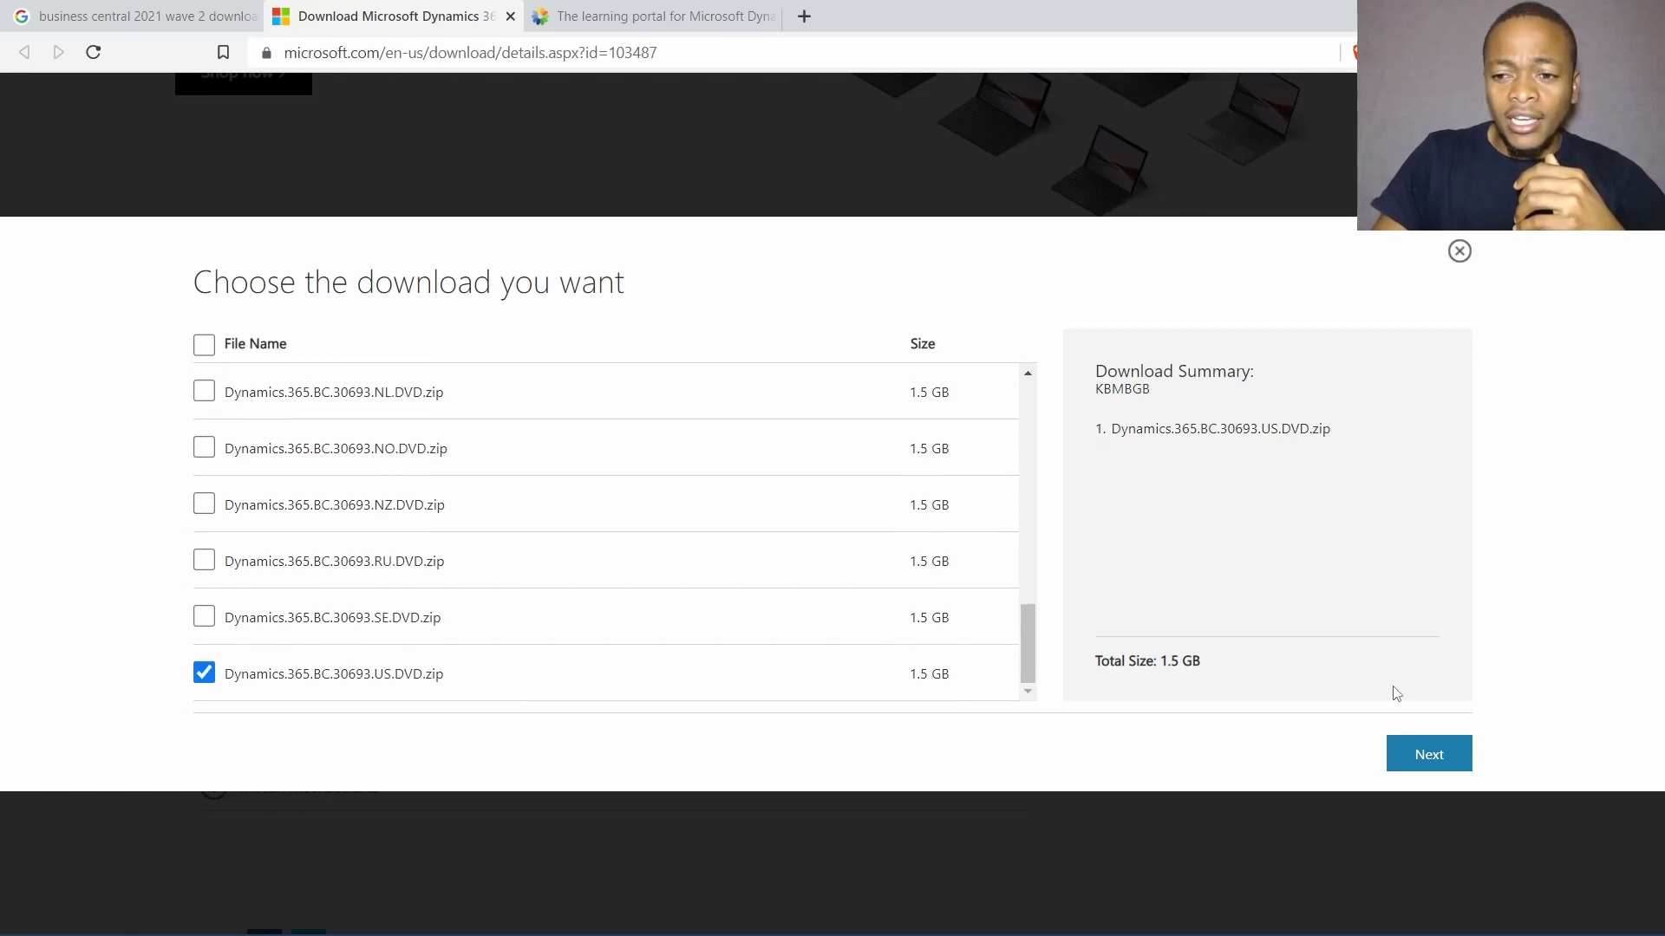
left_click(1413, 763)
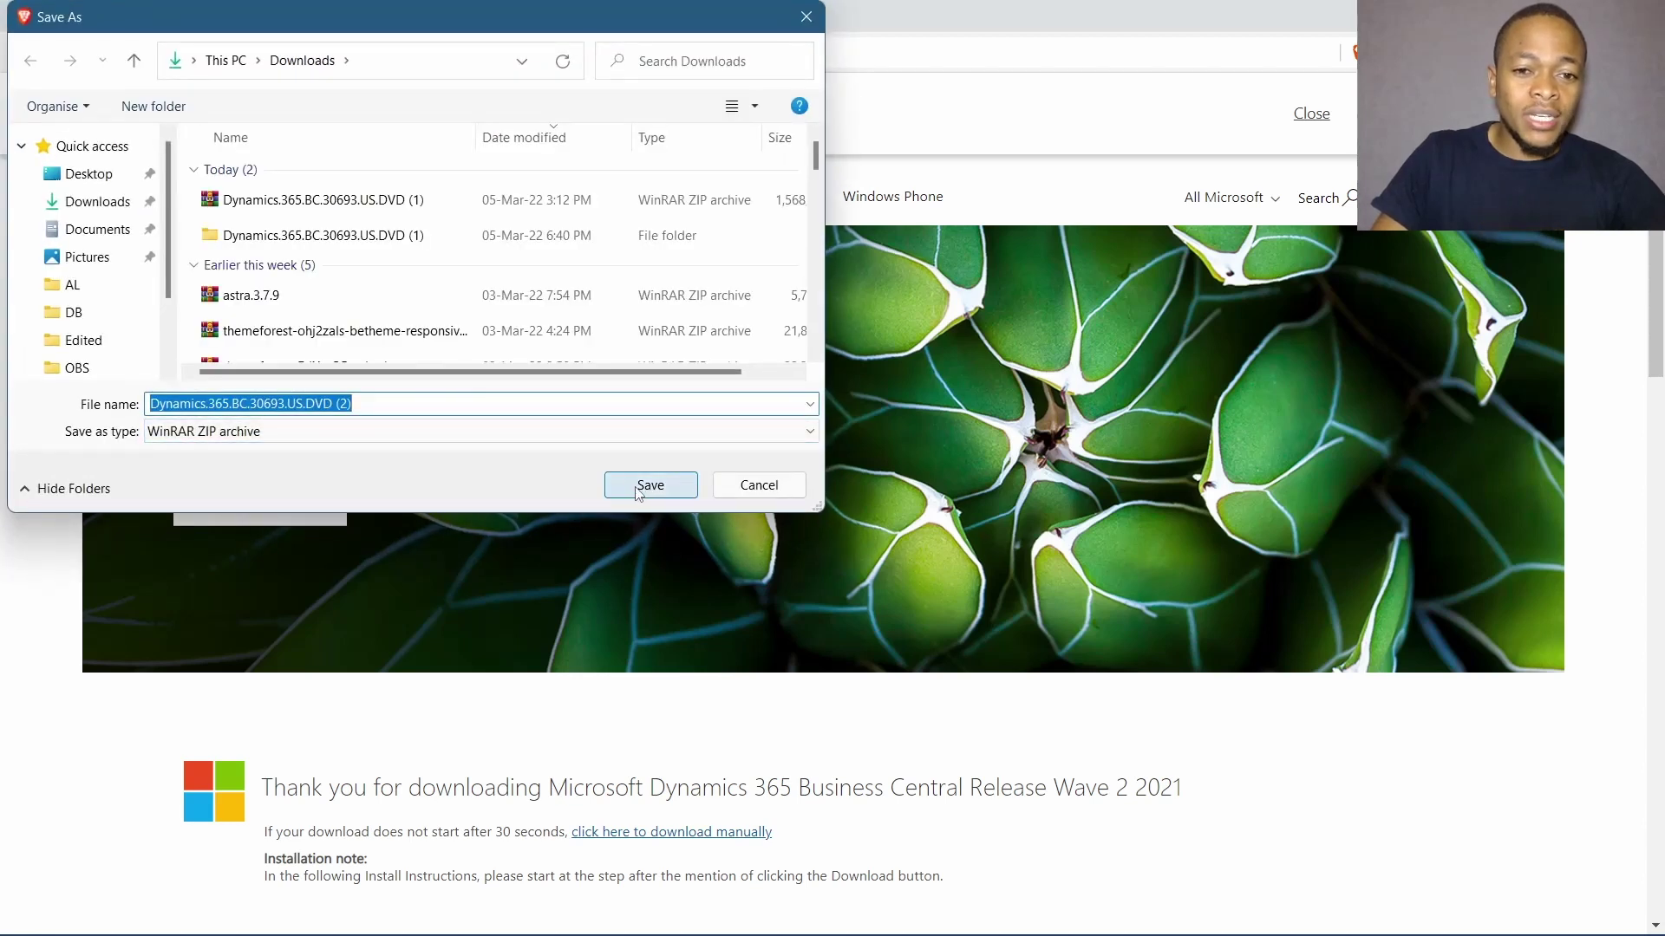
- Save the US DVD zip to Downloads and switch to the UseDynamics tab
left_click(636, 487)
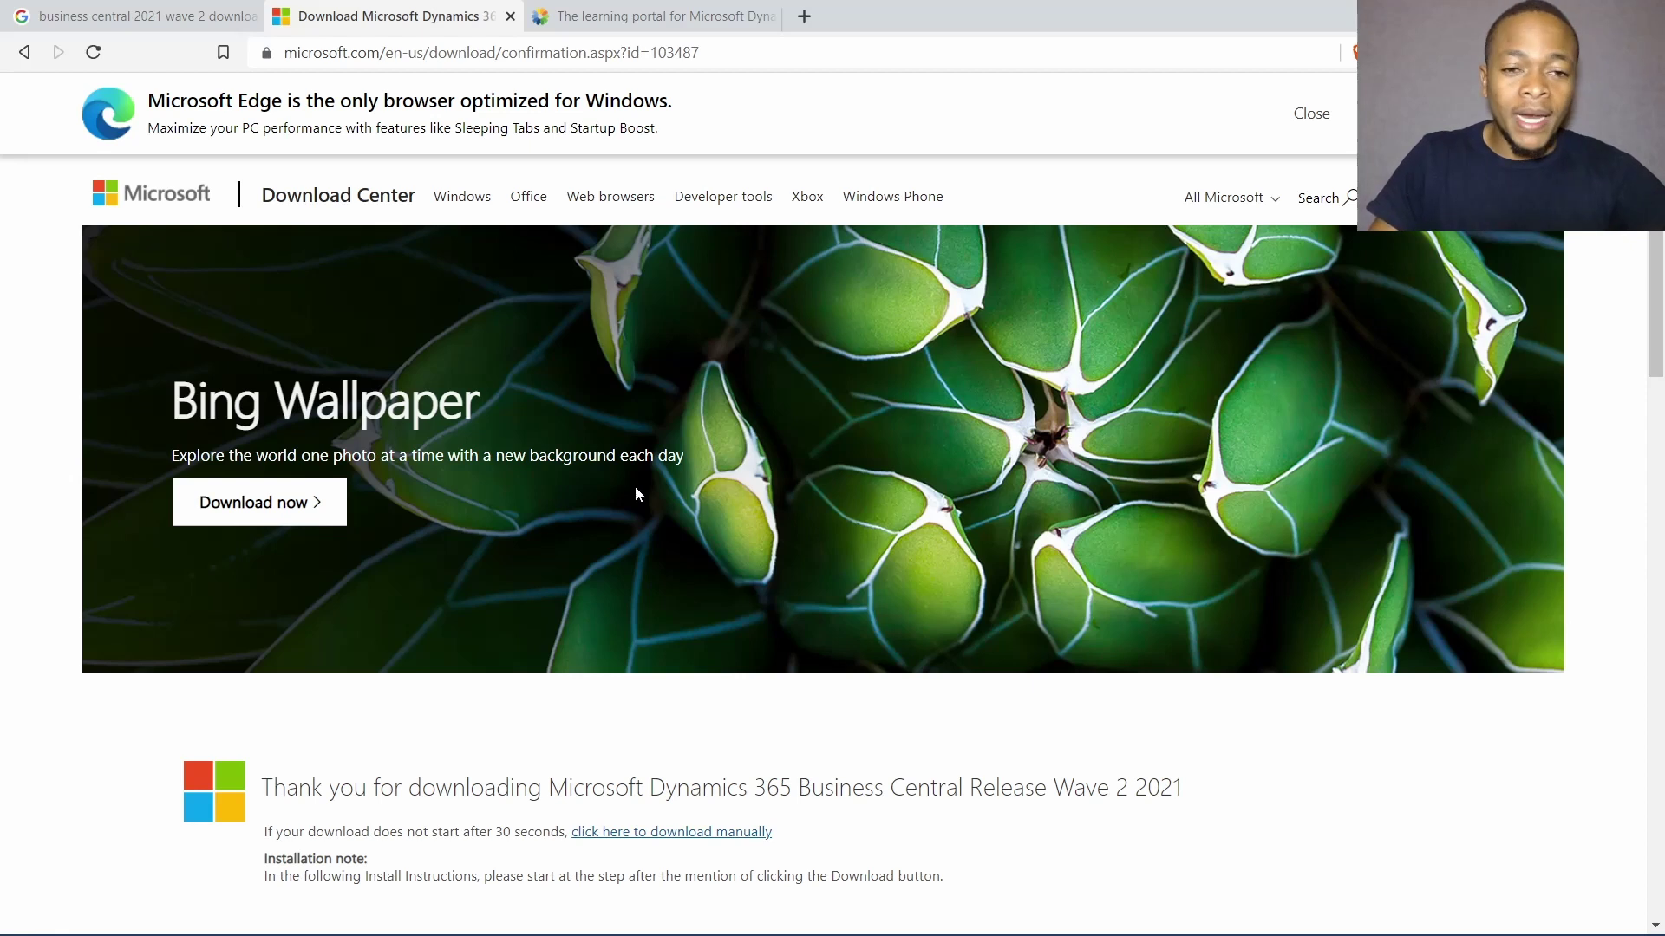
key("ctrl+Tab")
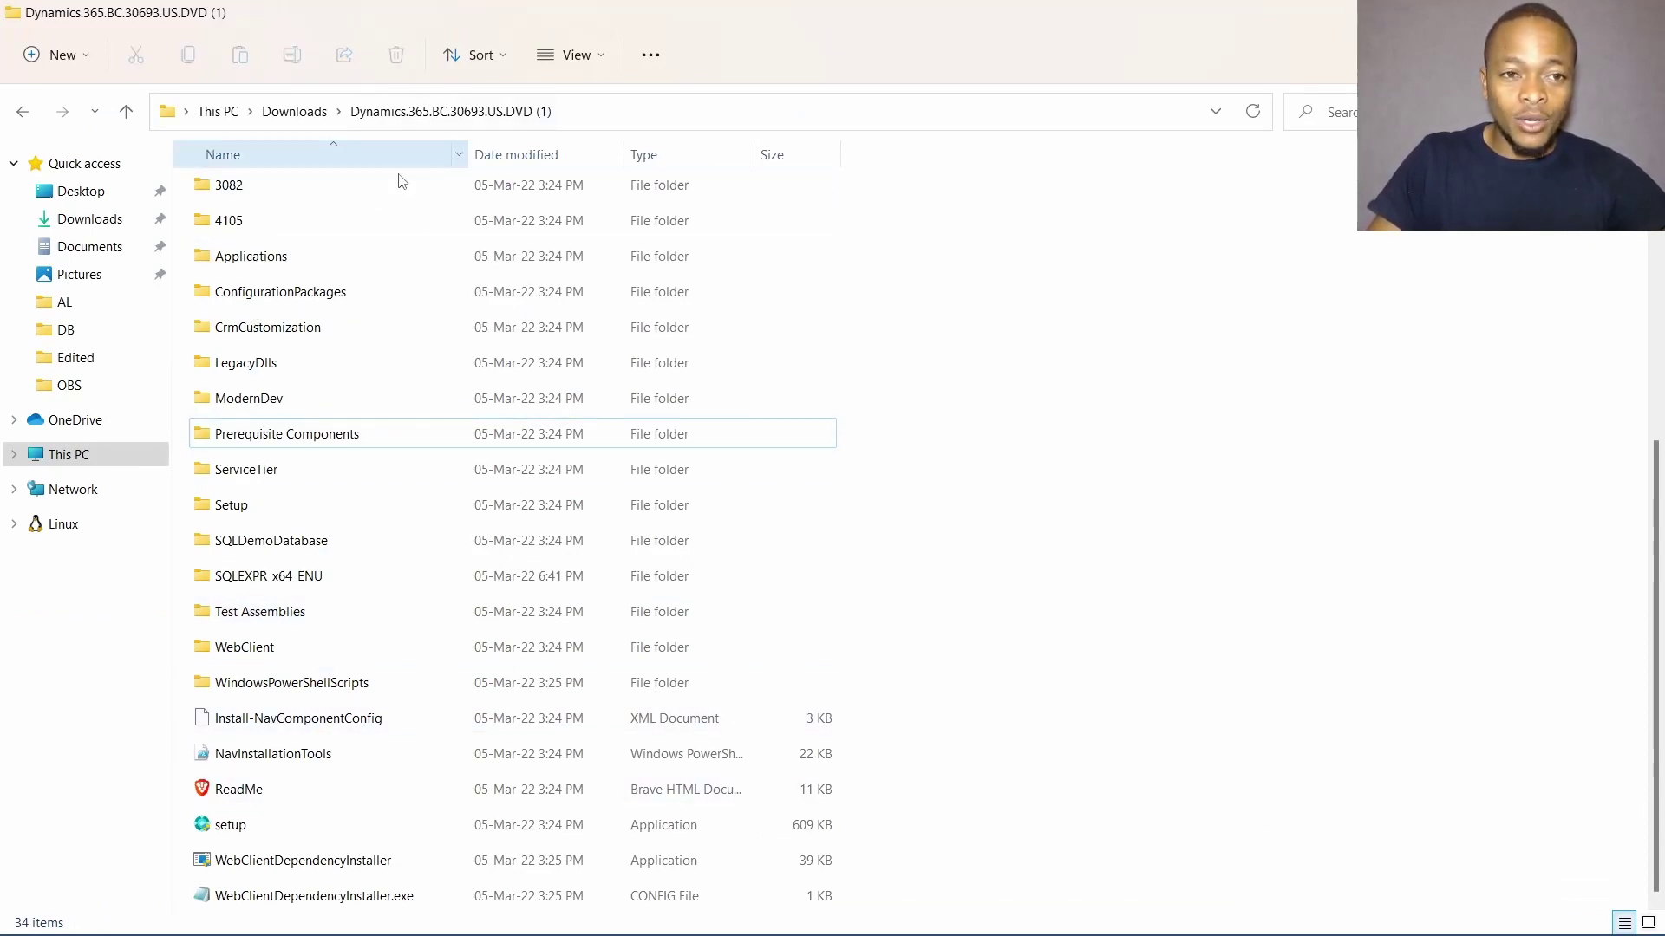
- Run setup, accept the license terms, and confirm Install Demo under advanced installation options
left_click(253, 830)
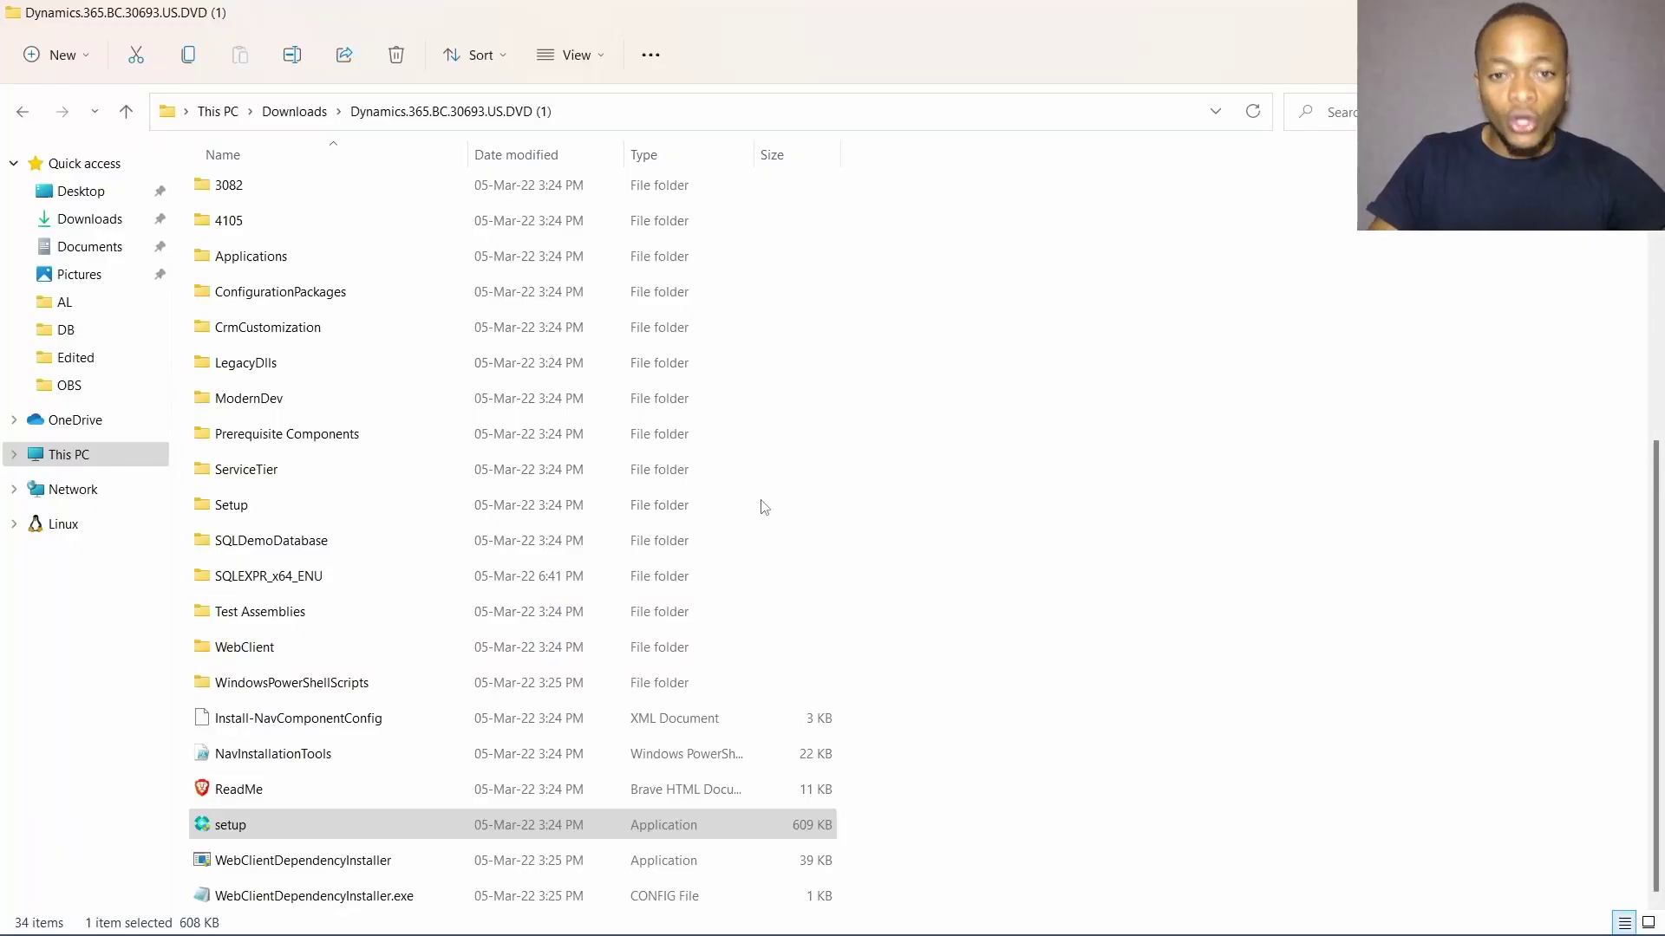
left_click(1076, 695)
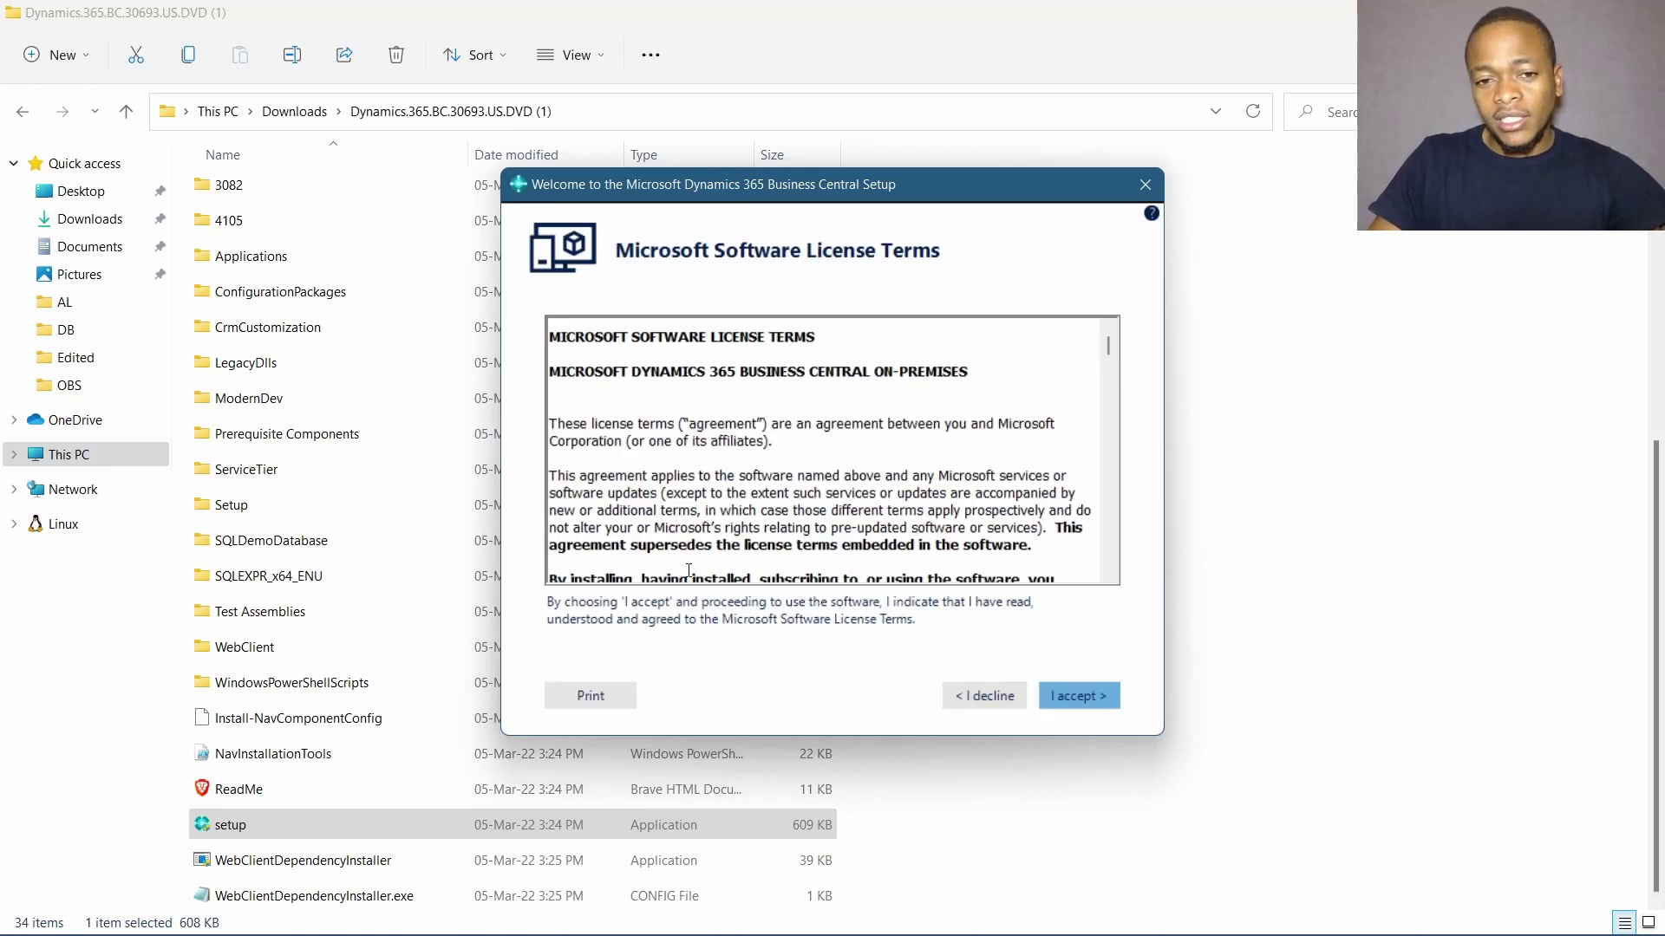
left_click(1095, 694)
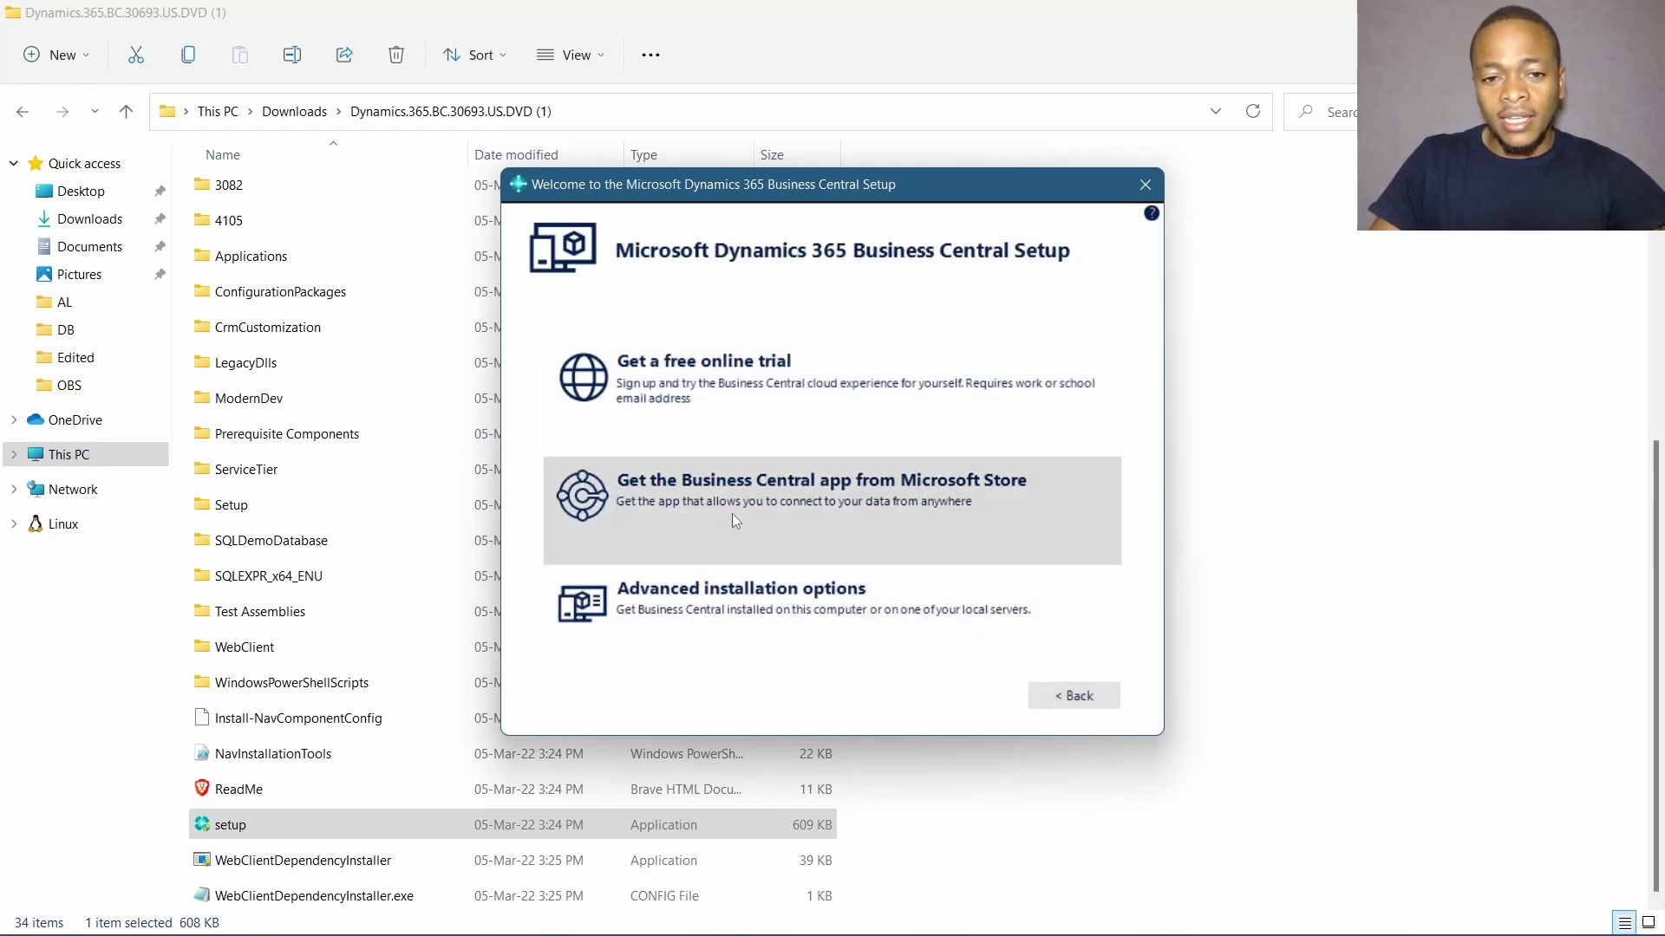
left_click(822, 608)
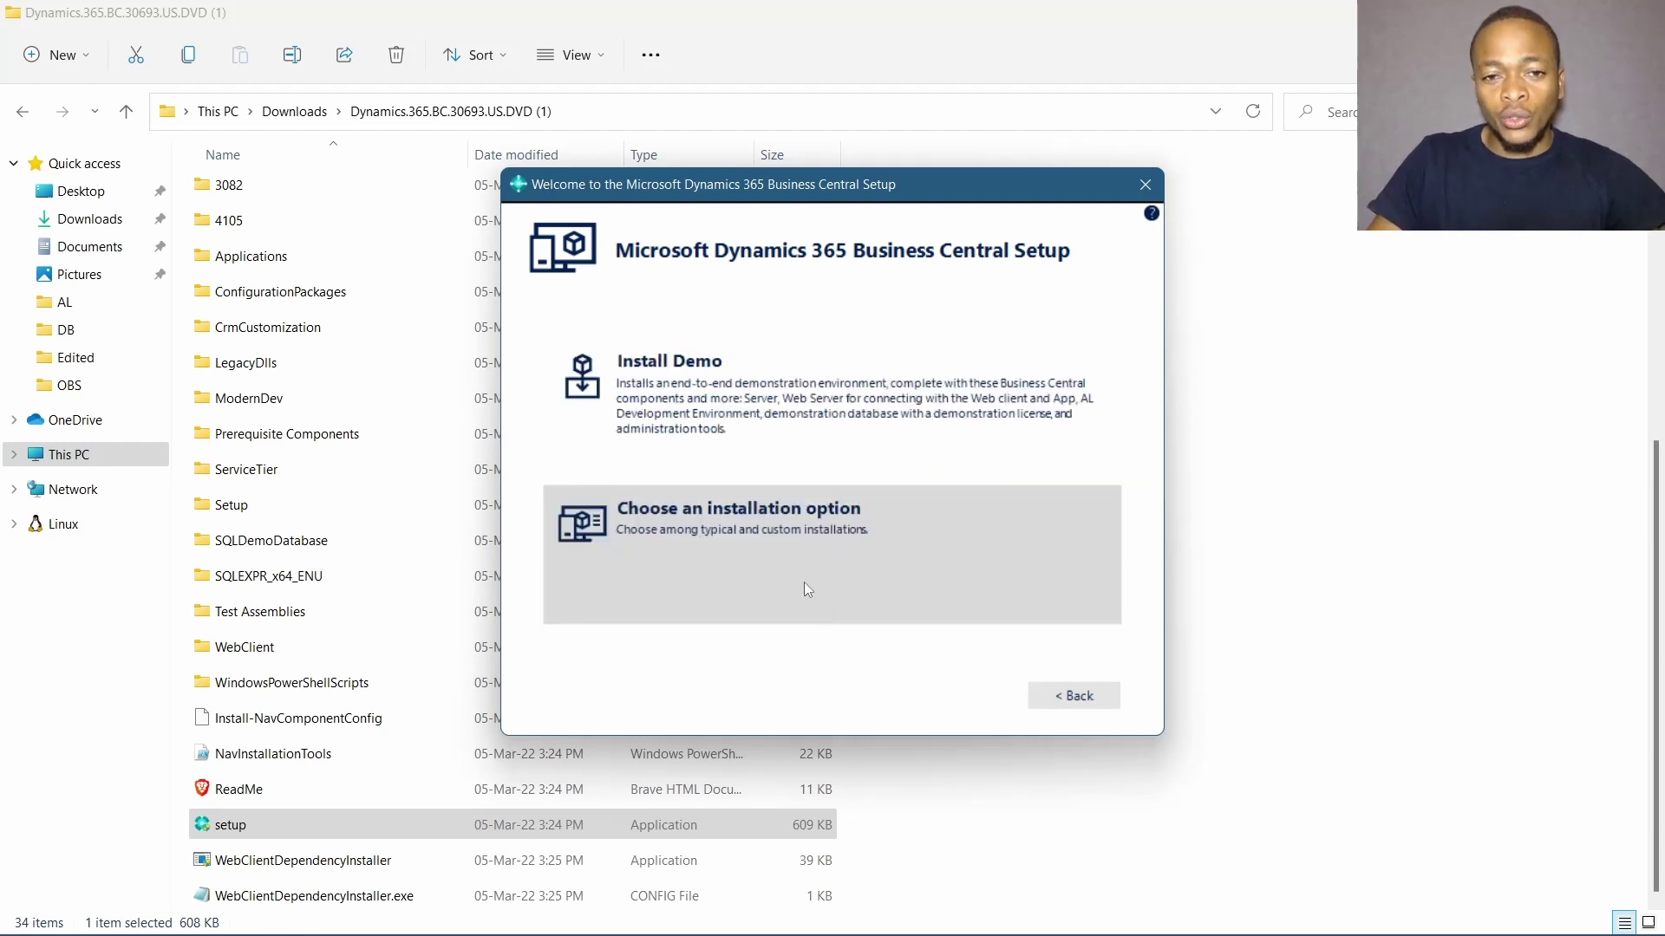
left_click(695, 399)
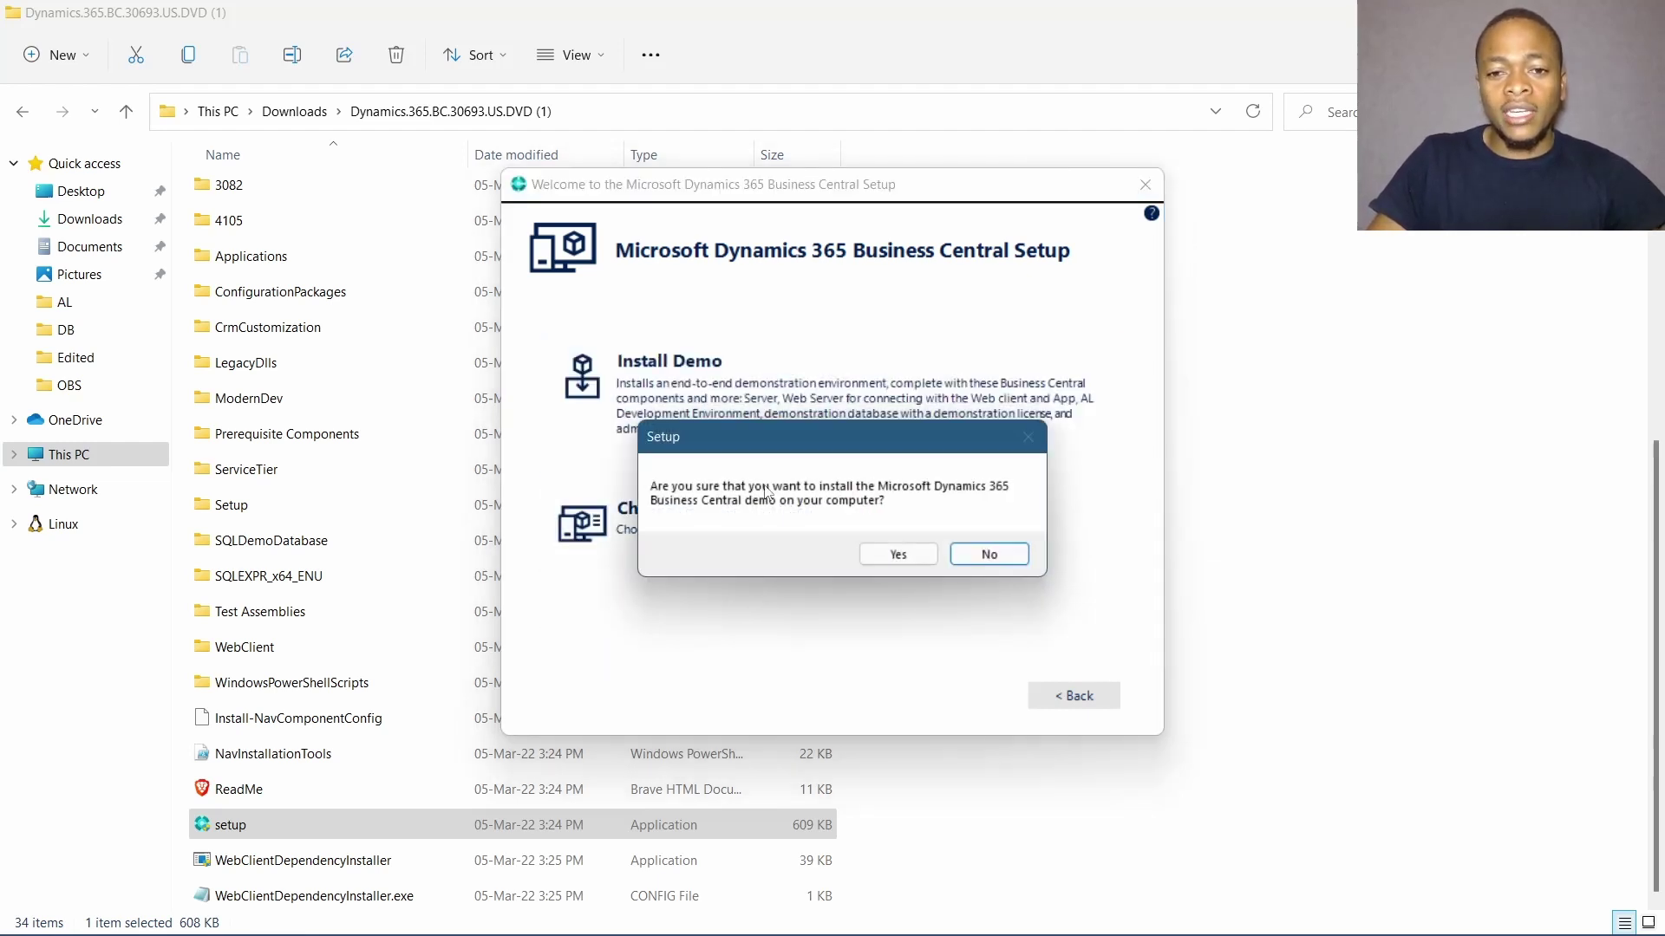
left_click(893, 553)
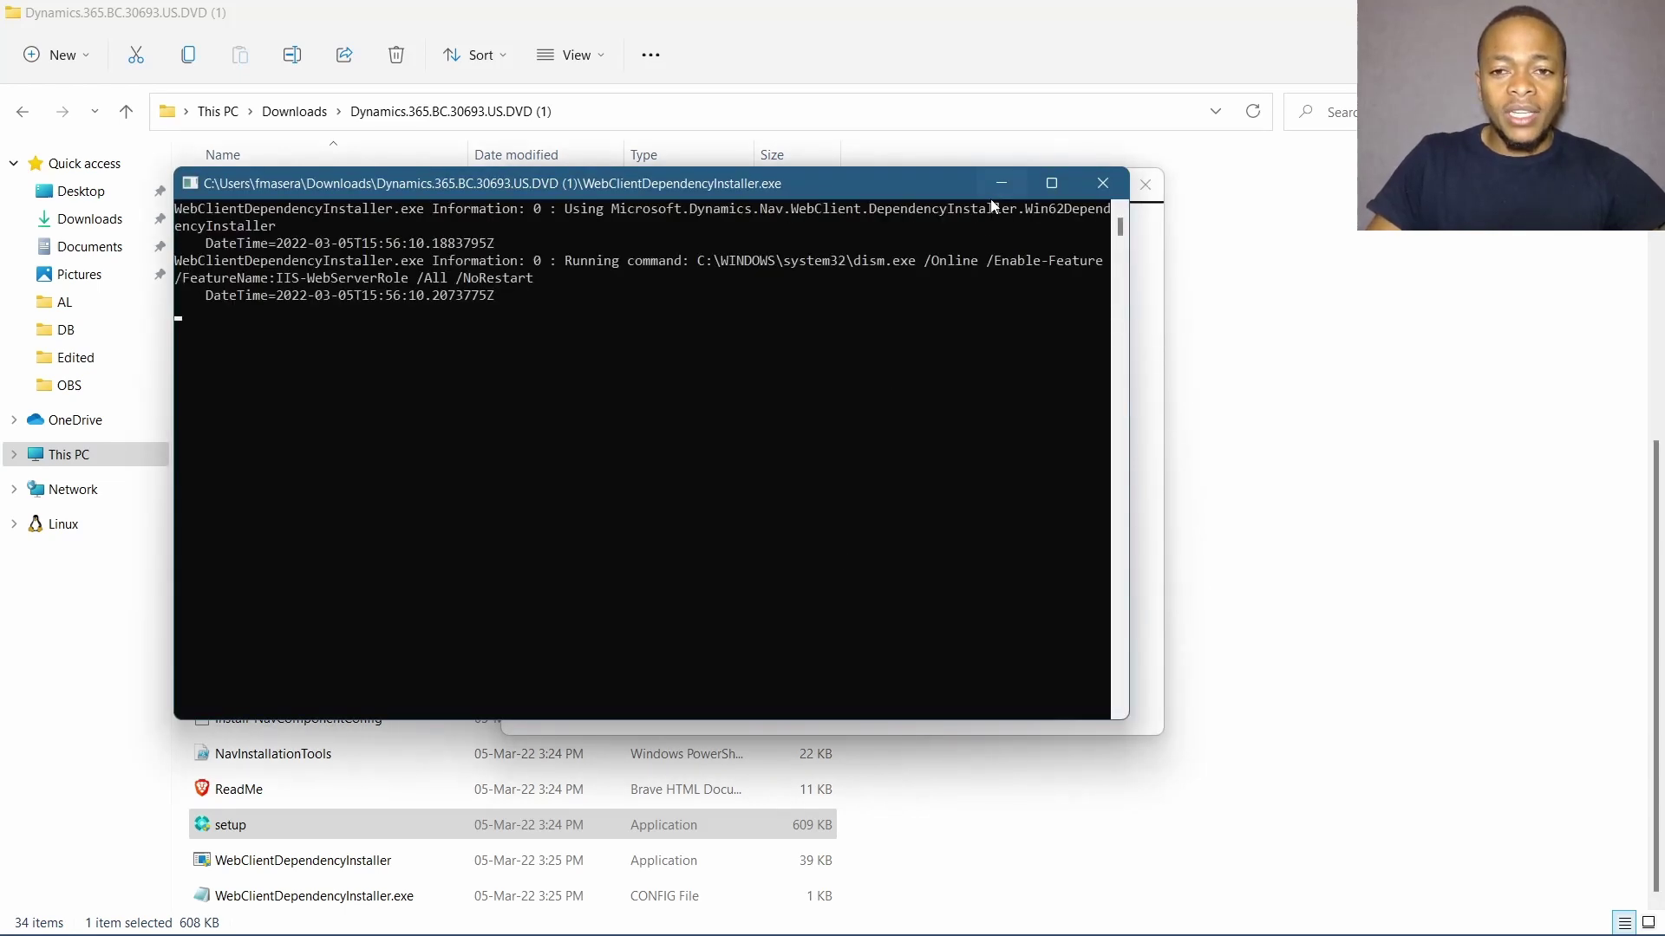
- Minimize the WebClientDependencyInstaller console while setup installs the web server components
left_click(997, 186)
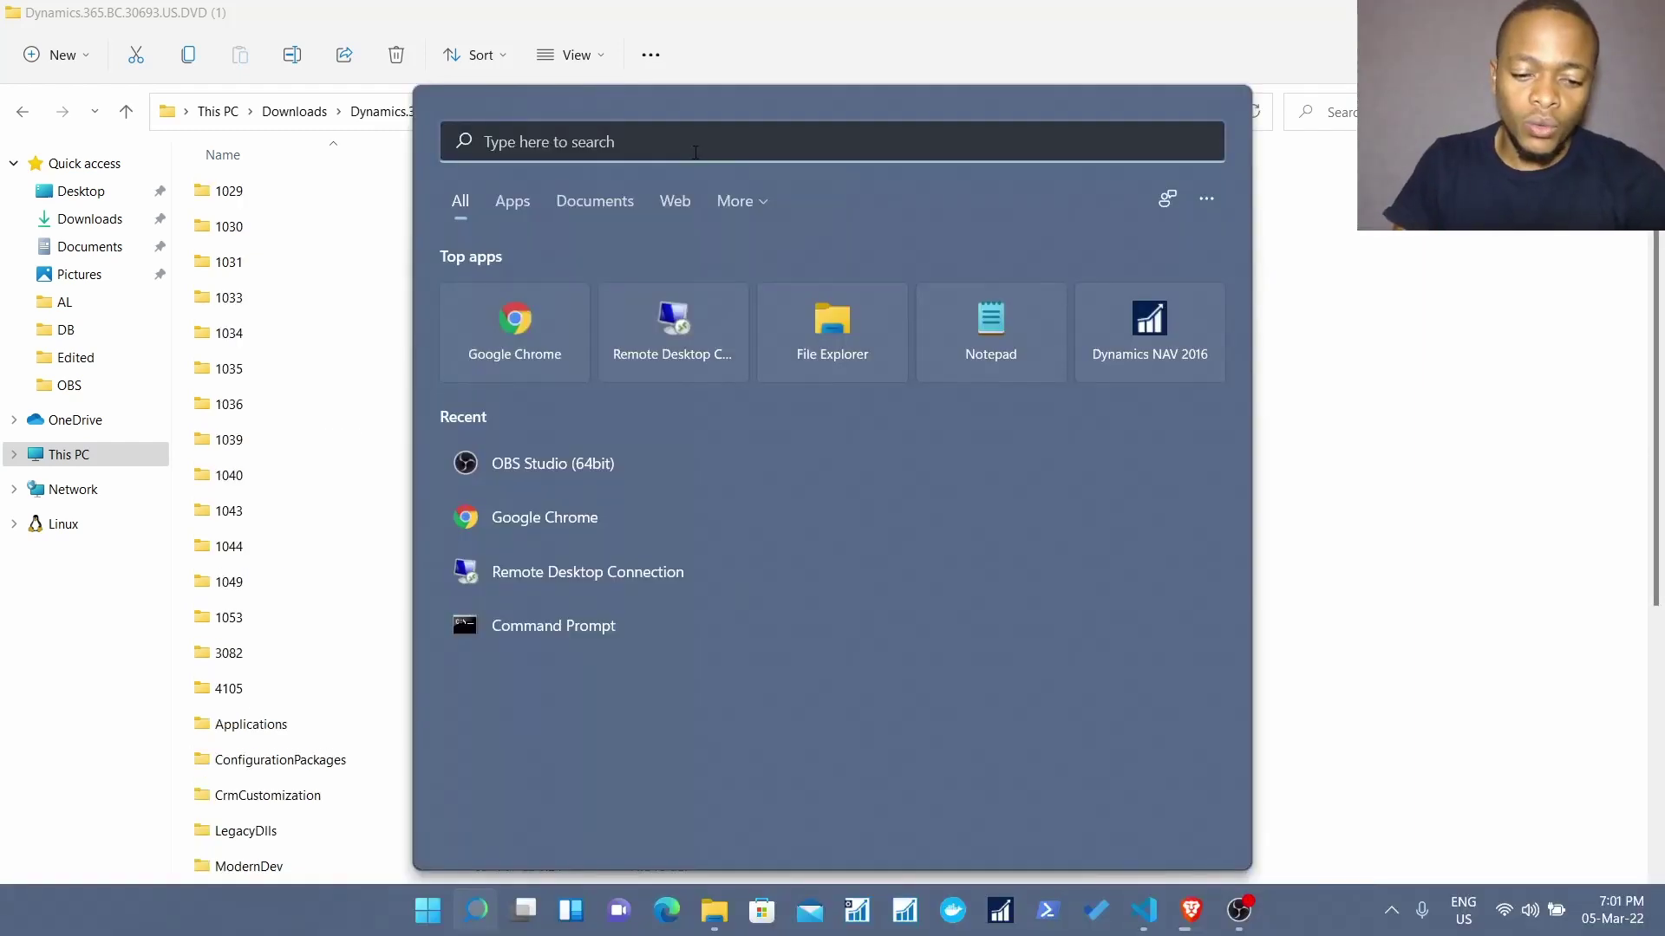
- Search Windows for 'busin' to list Business Central Administration and the Web Client
type("n")
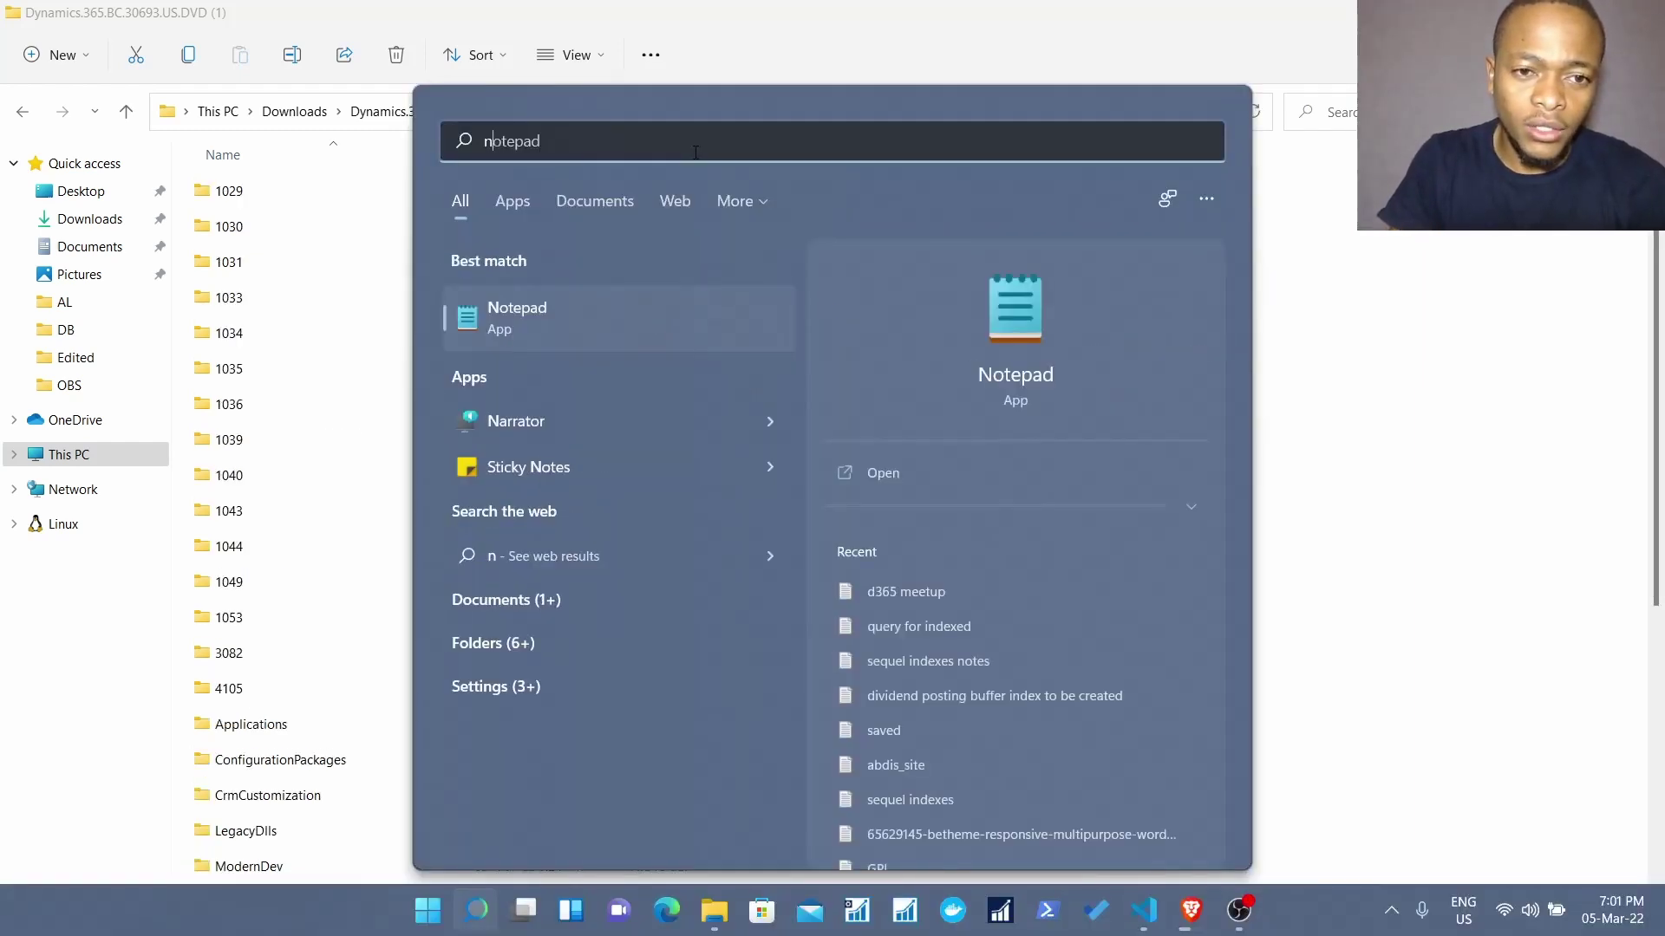
key("BackSpace")
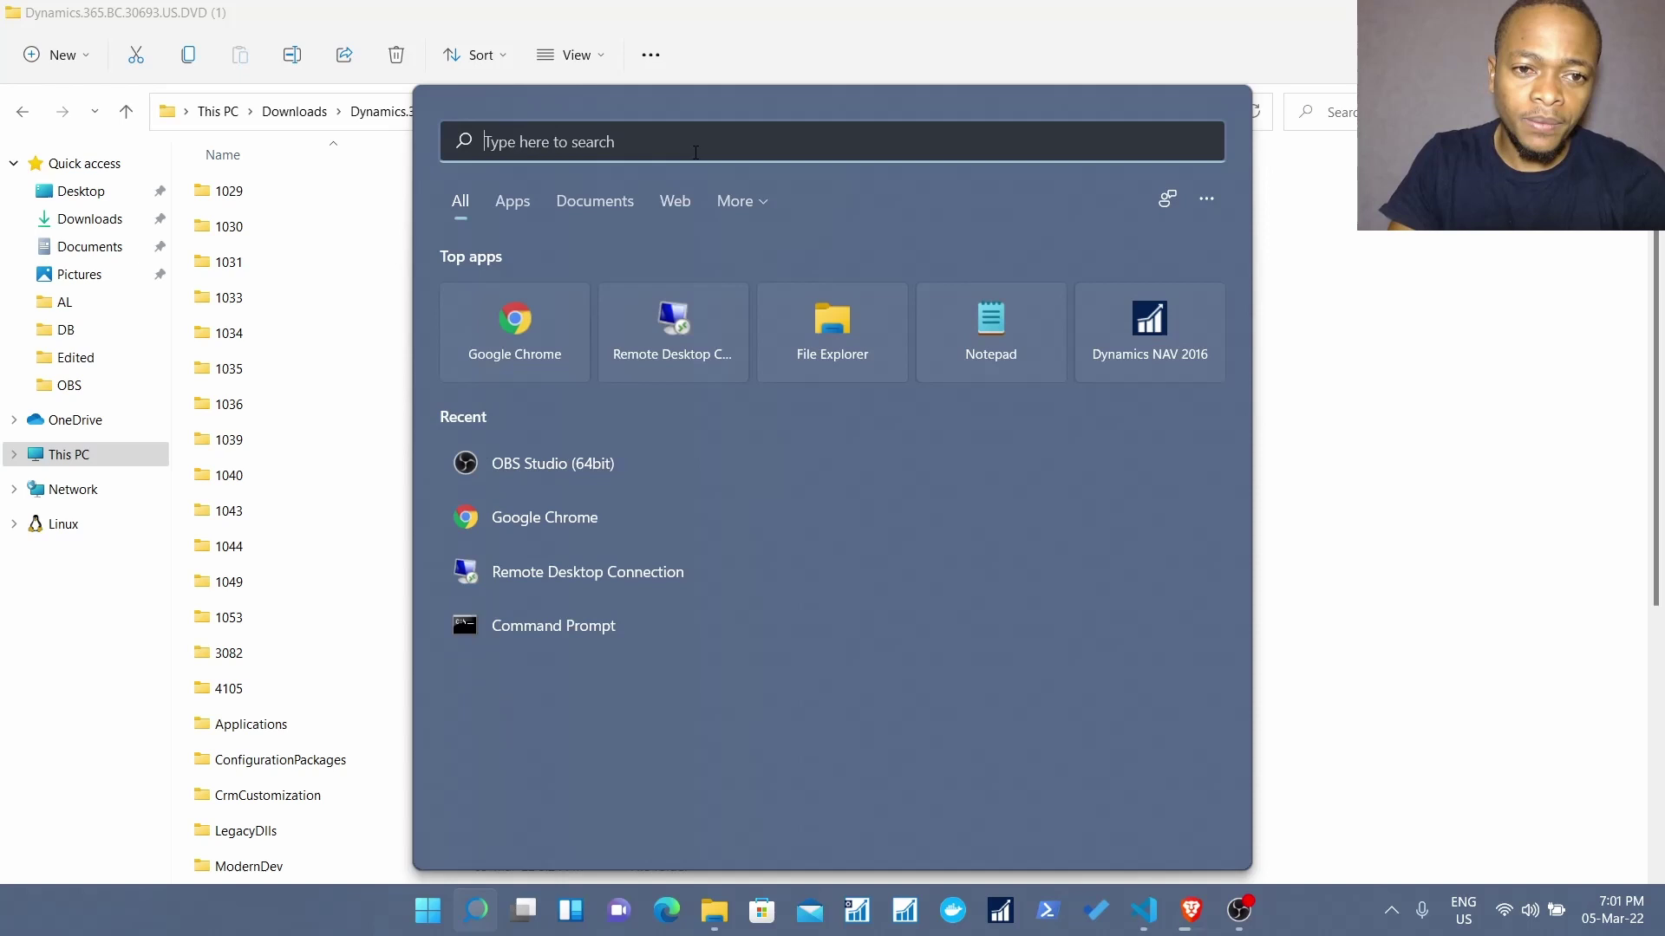
type("w")
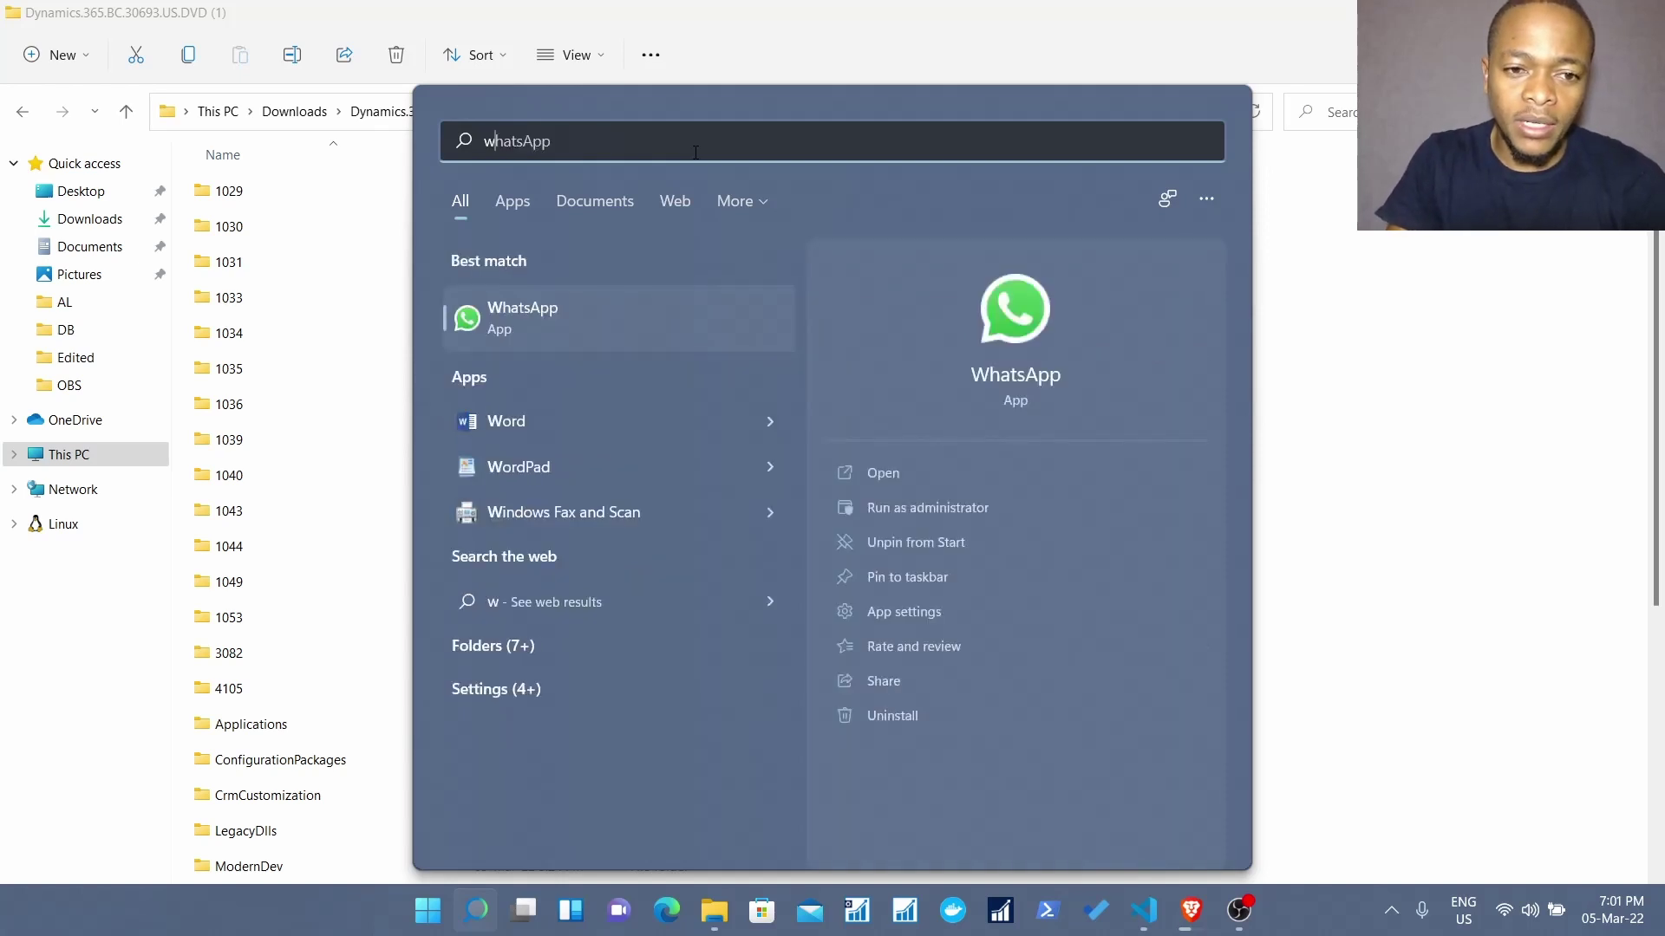
key("BackSpace")
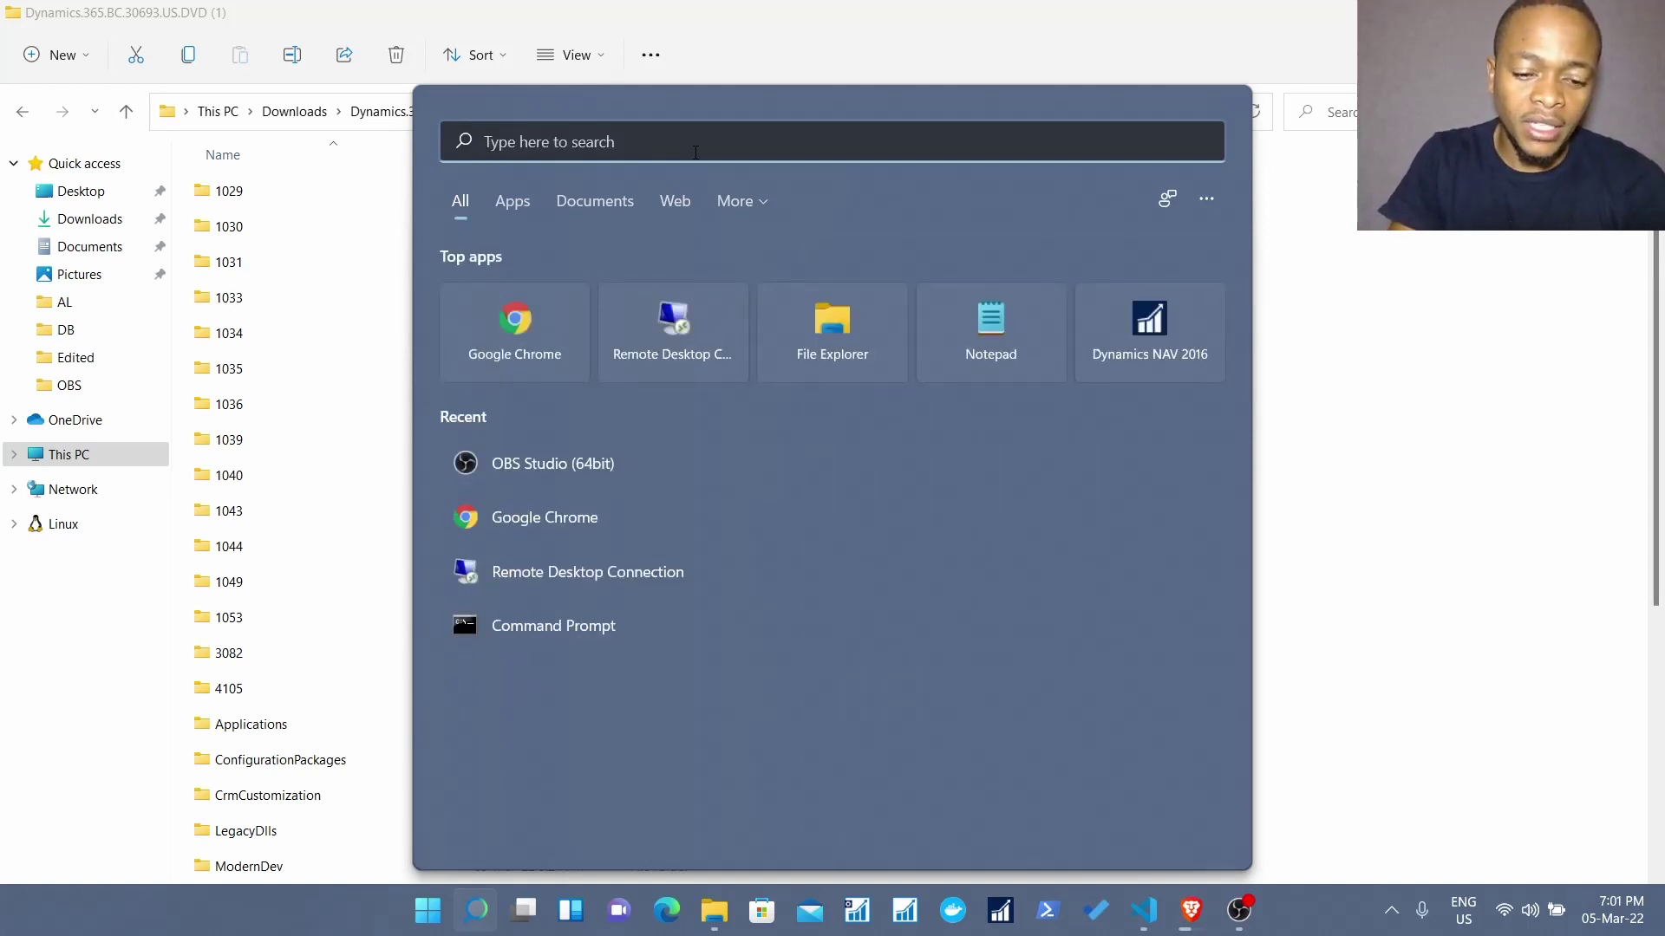
type("o")
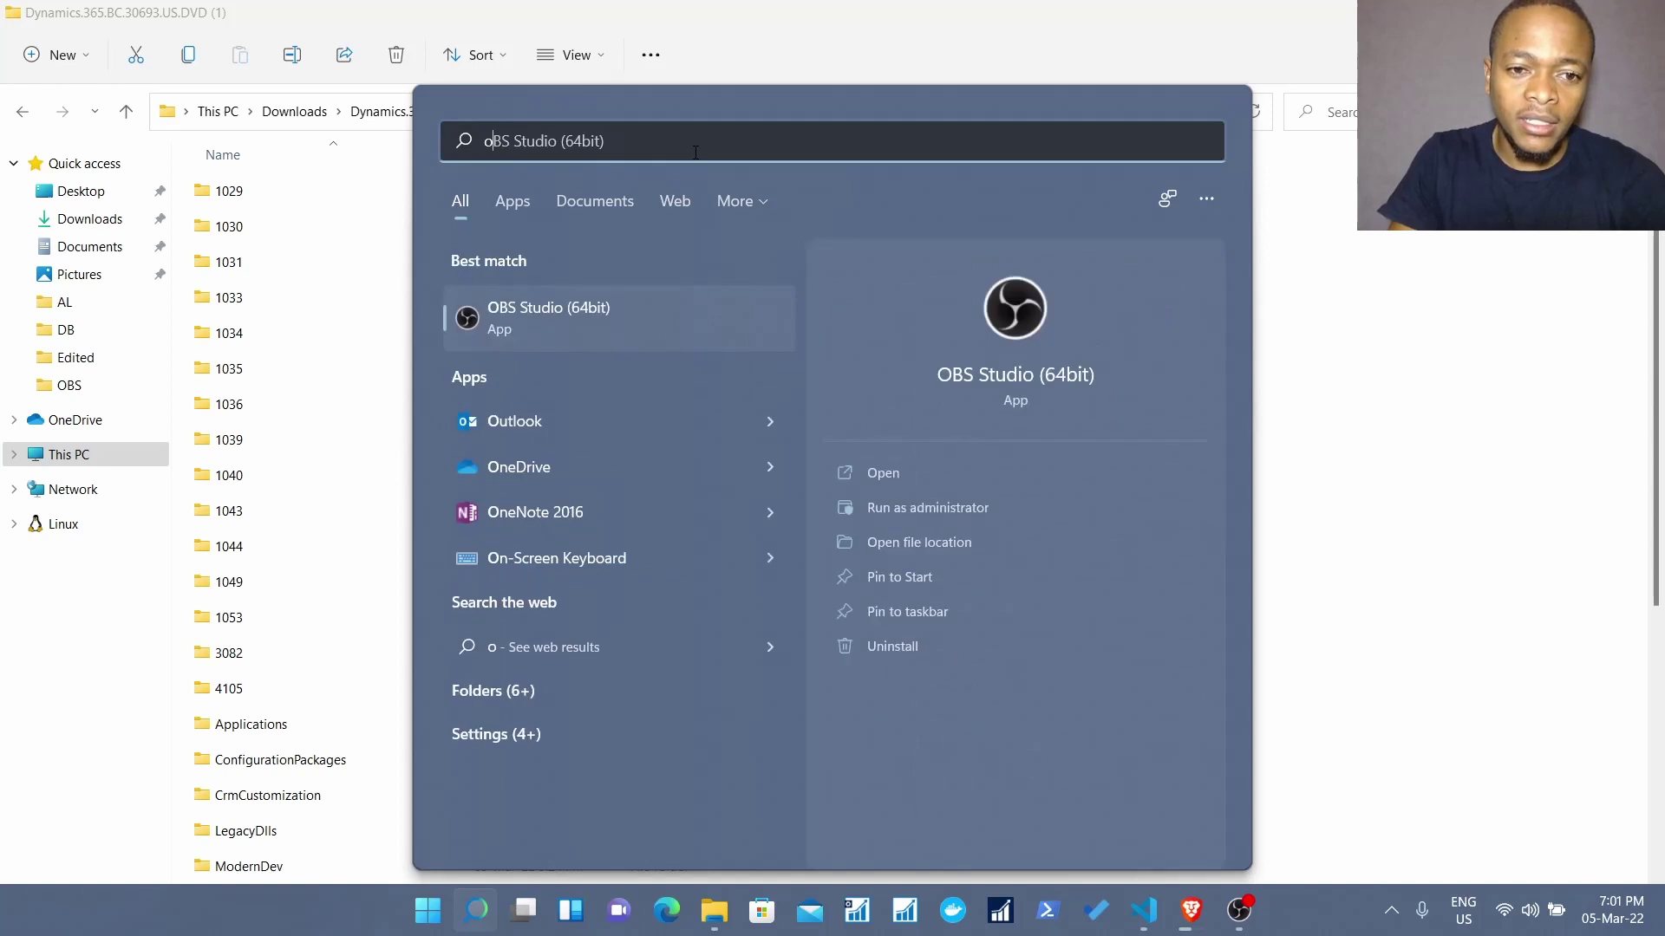
key("BackSpace")
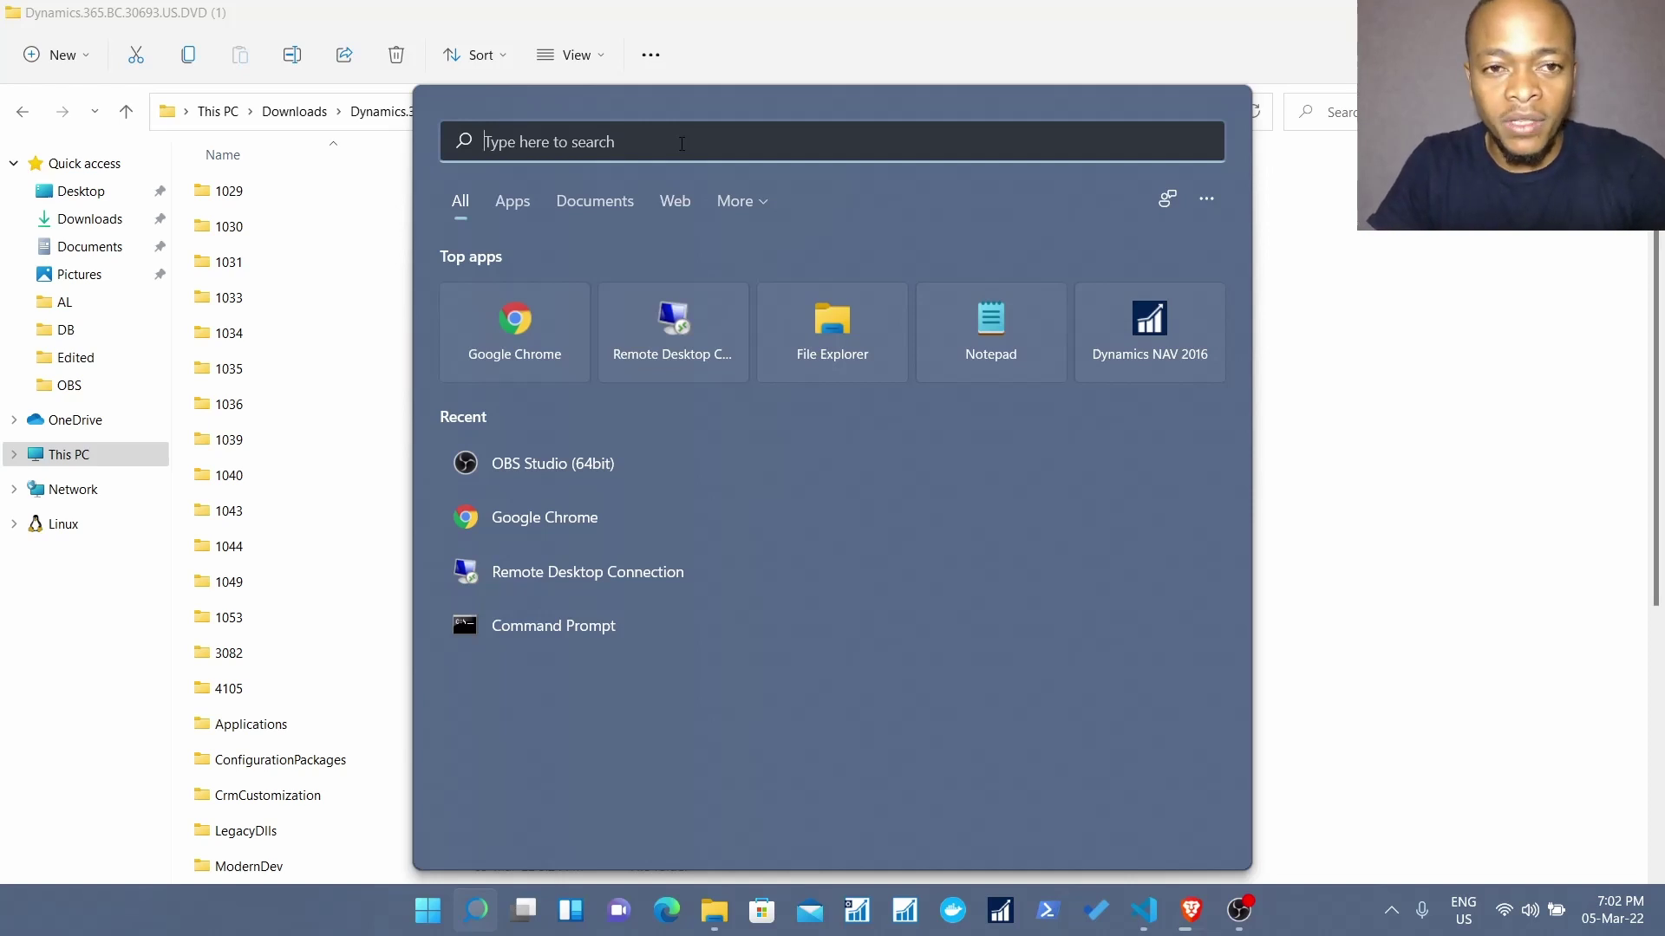
type("kdy")
key("BackSpace")
key("BackSpace")
key("BackSpace")
type("dy")
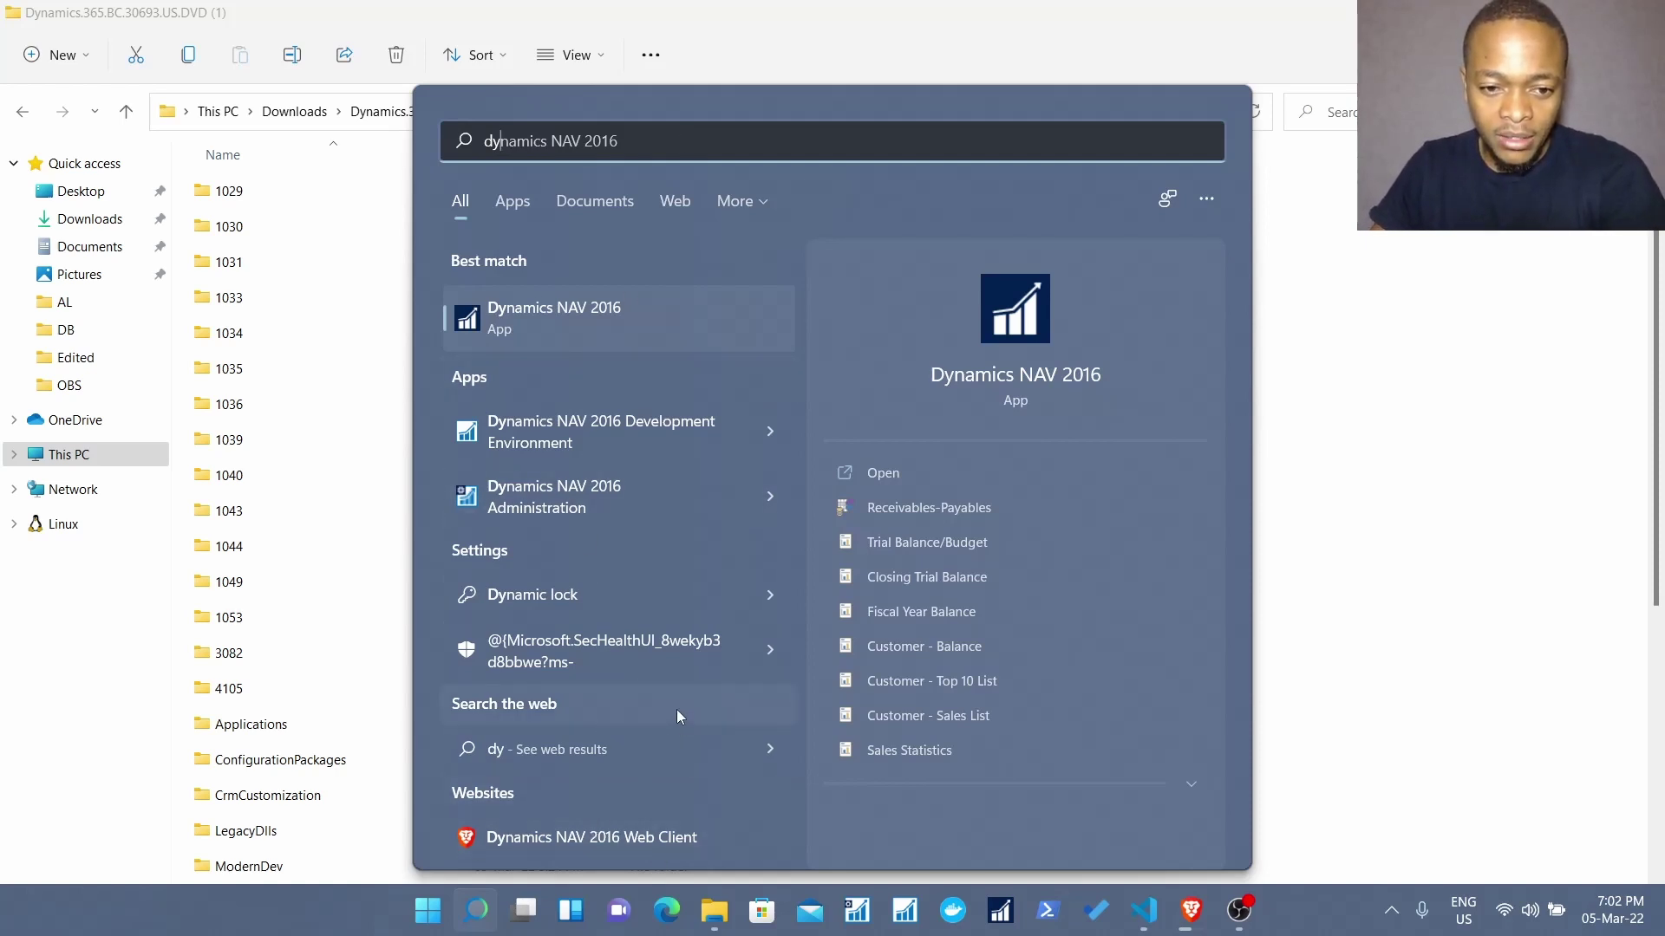
type("namics NAV 201")
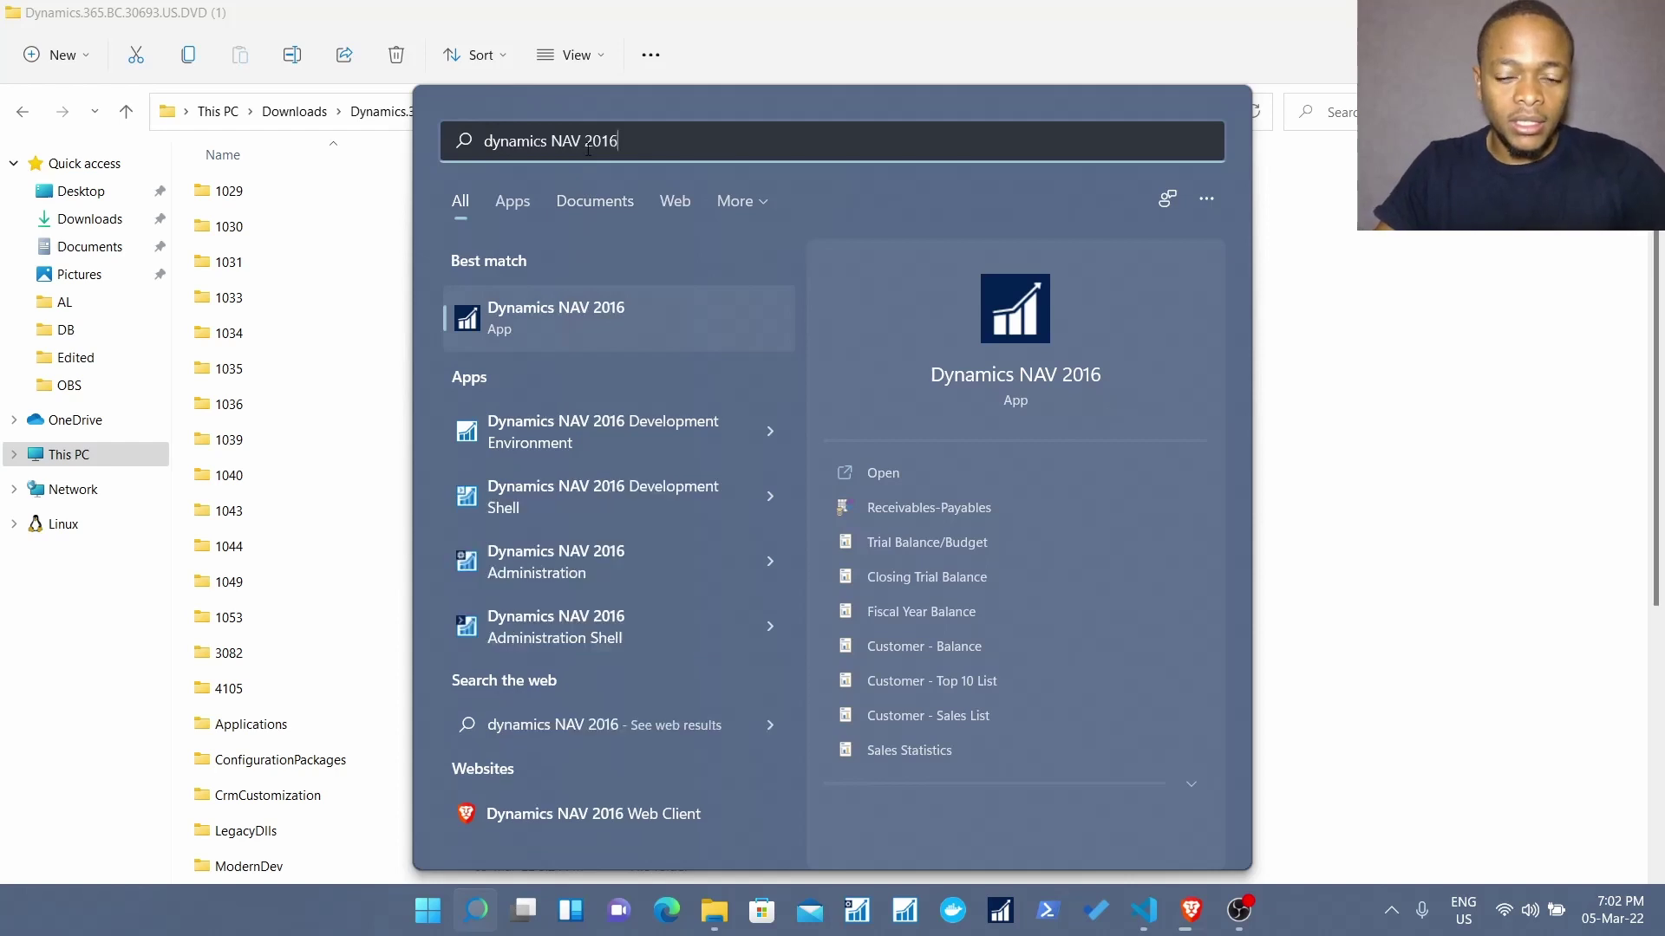
type("6")
key("BackSpace")
key("BackSpace")
key("BackSpace")
type("bi")
key("BackSpace")
key("BackSpace")
key("BackSpace")
key("BackSpace")
key("BackSpace")
key("BackSpace")
key("BackSpace")
key("BackSpace")
key("BackSpace")
key("BackSpace")
key("BackSpace")
key("BackSpace")
key("BackSpace")
key("BackSpace")
key("BackSpace")
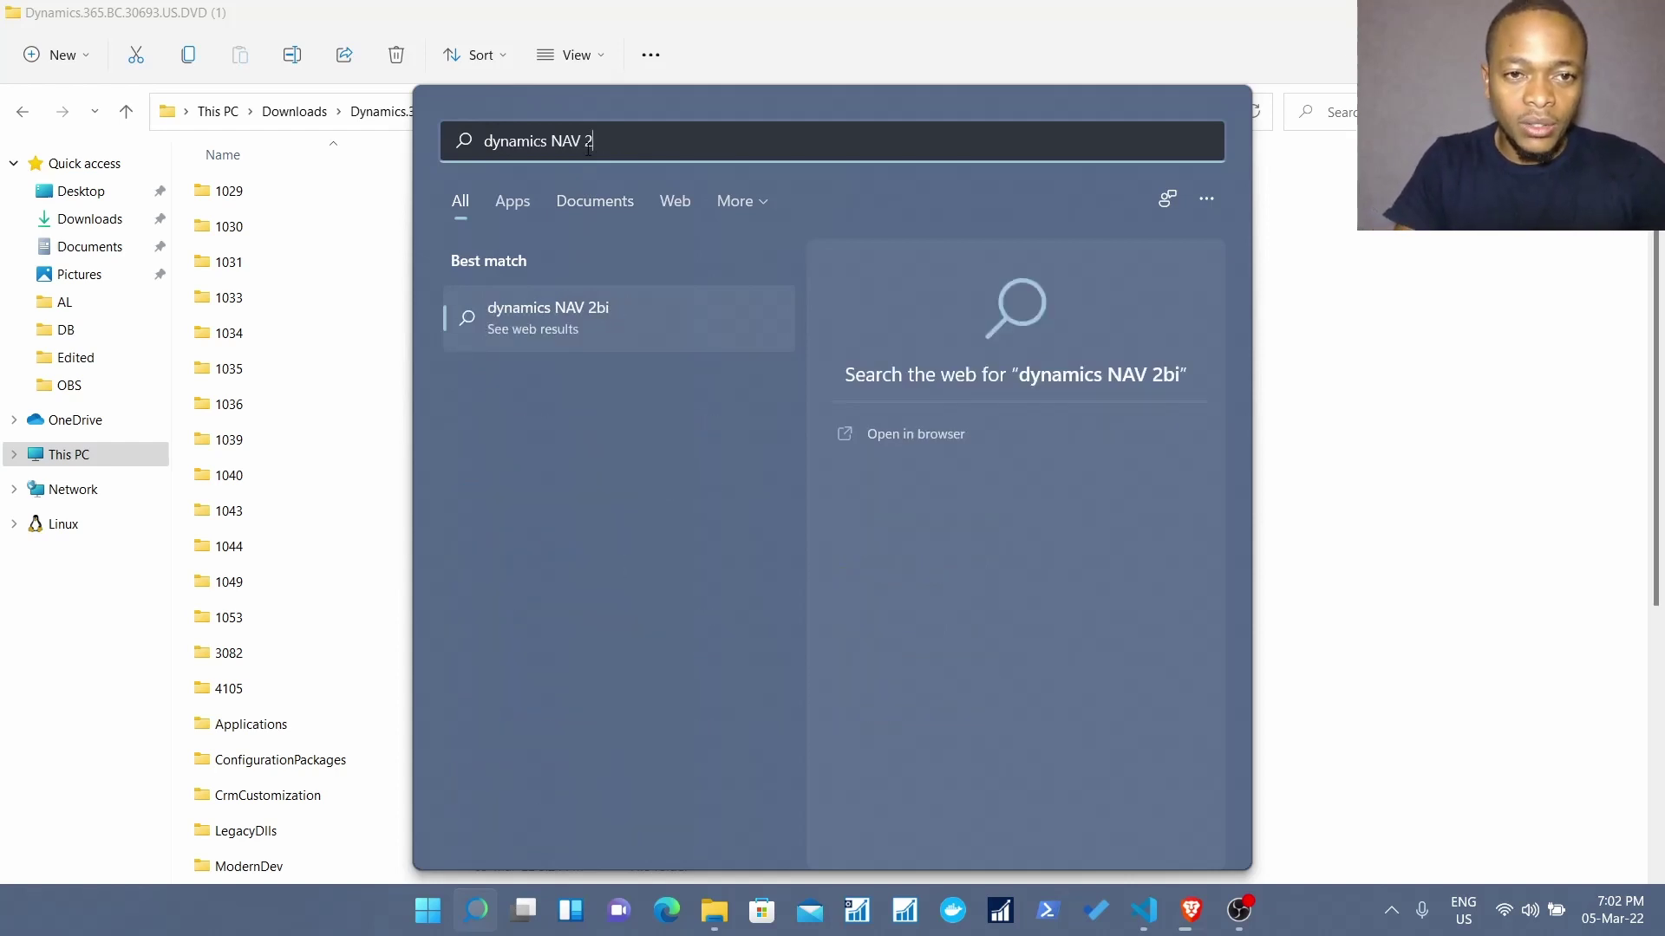
type("busin")
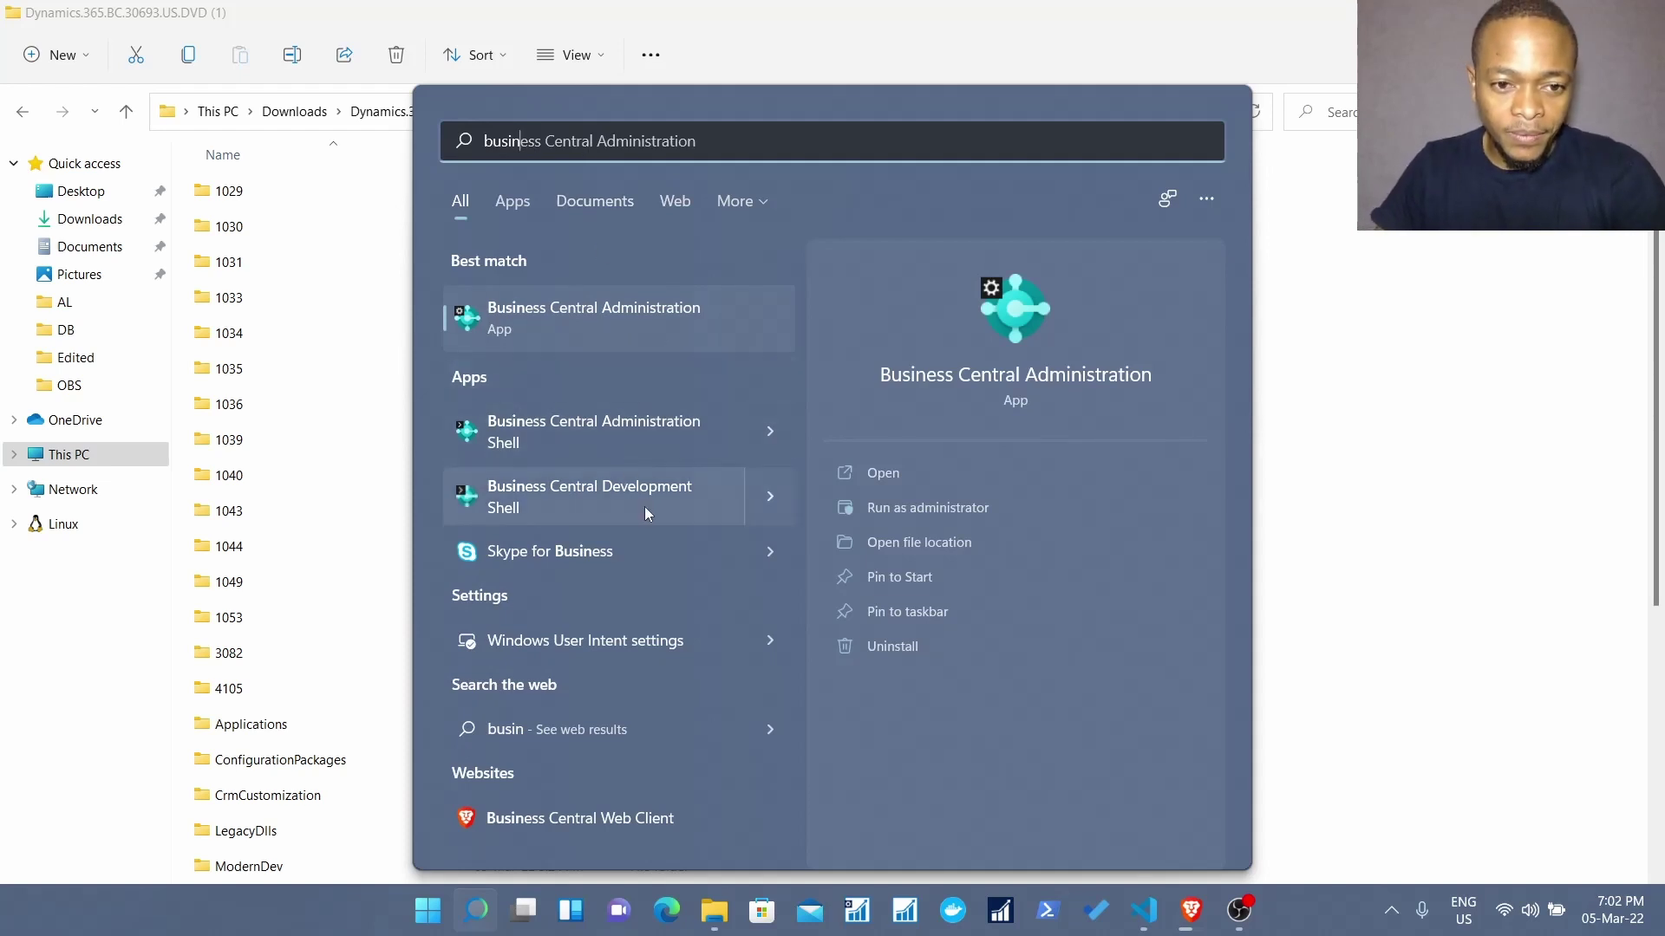
- Open the Business Central Web Client at localhost:8080/BC190 and dismiss the downloads bar
left_click(577, 817)
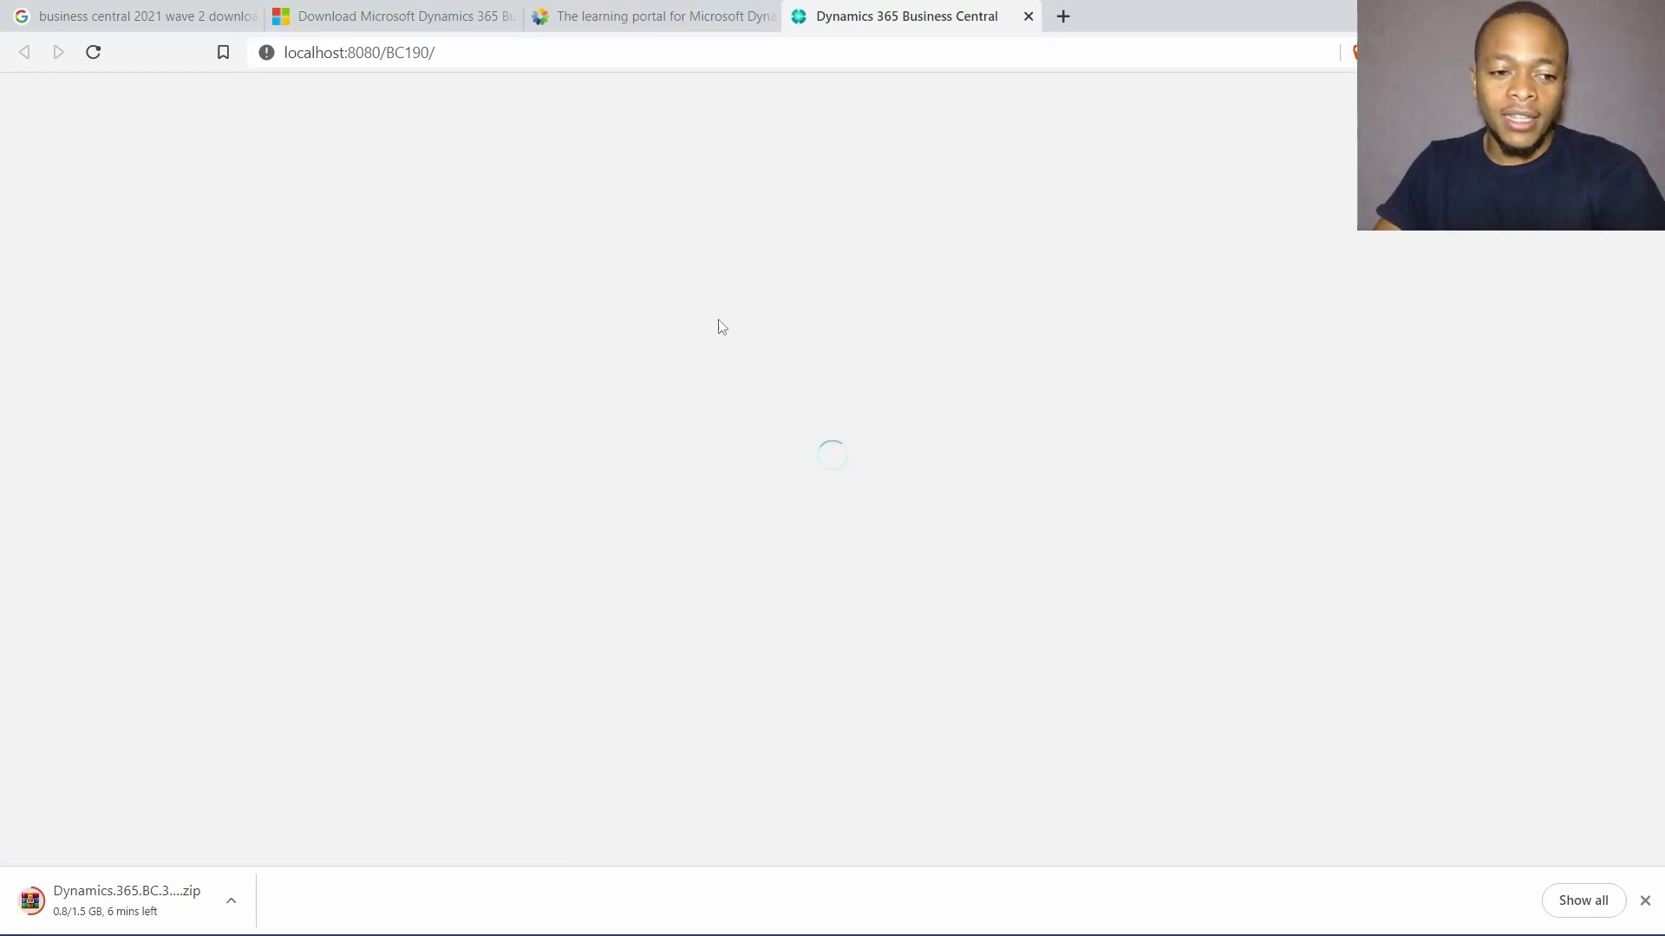
left_click(1645, 901)
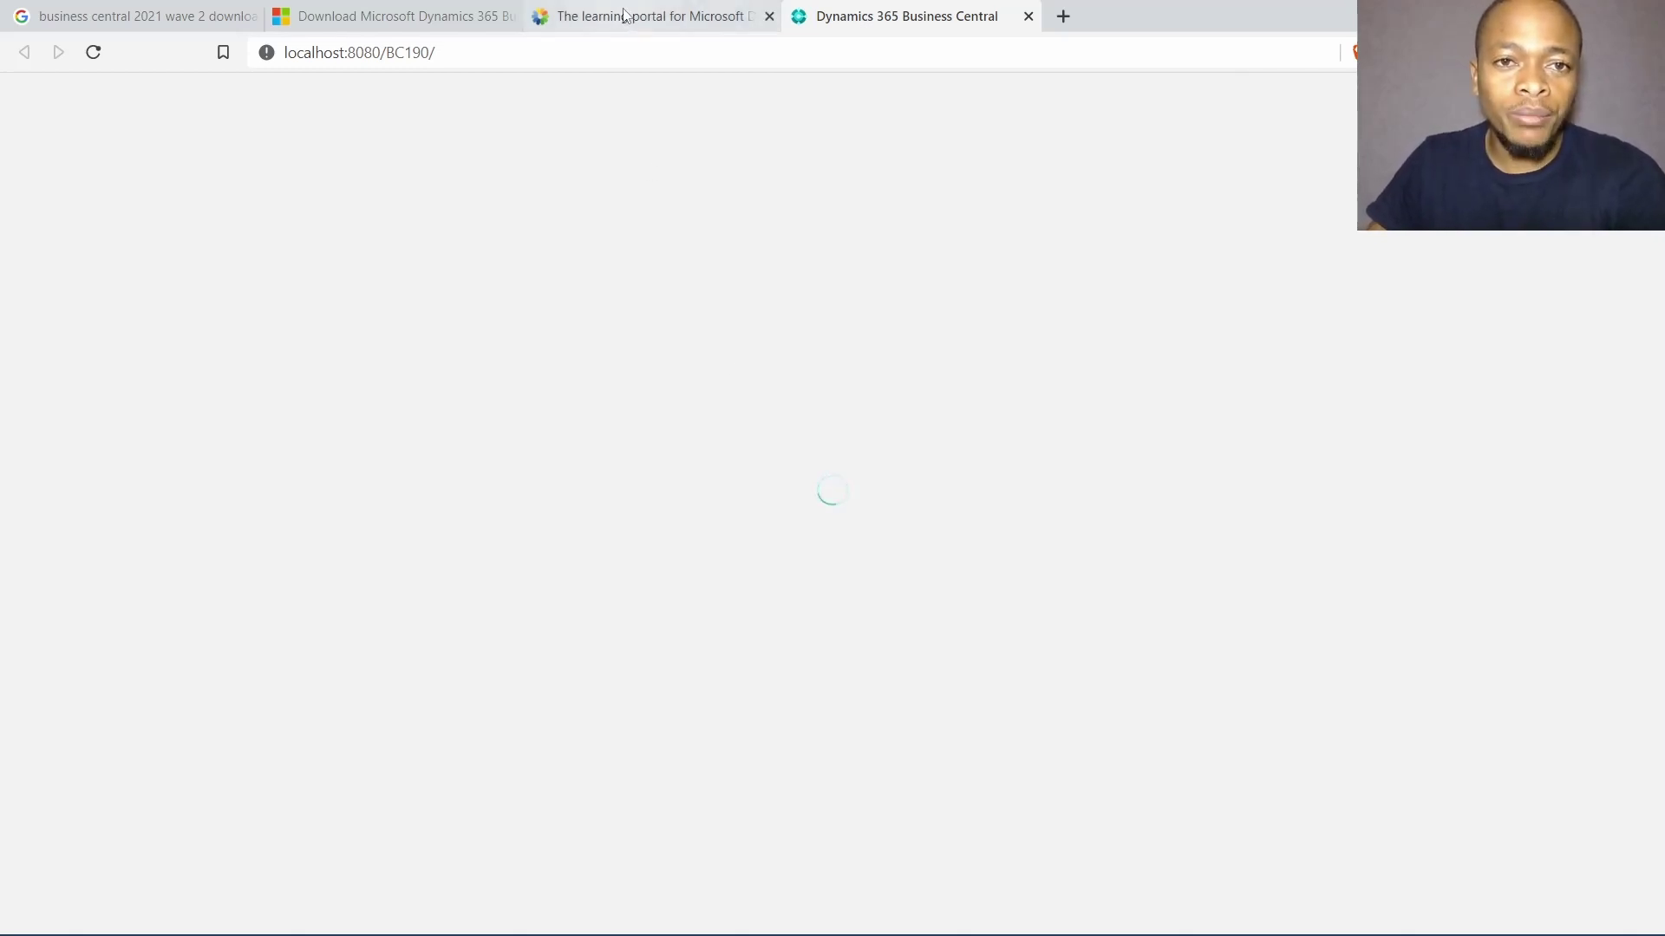
- Open the Business Central section on usedynamics.com and browse its category cards
left_click(624, 15)
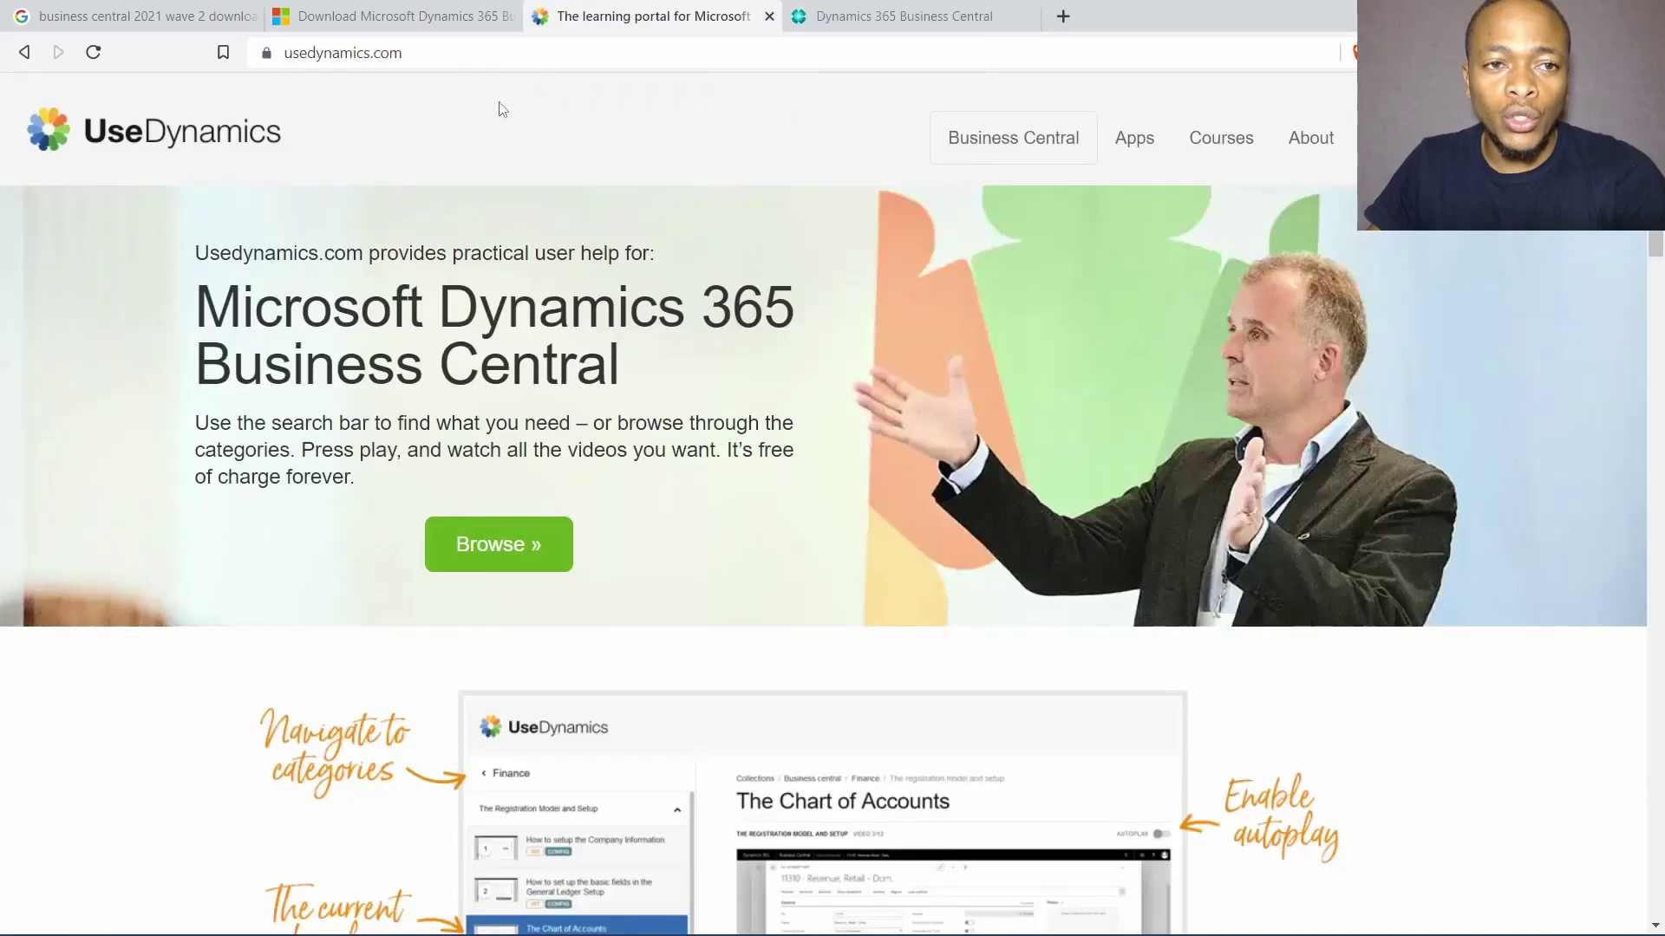
double_click(432, 60)
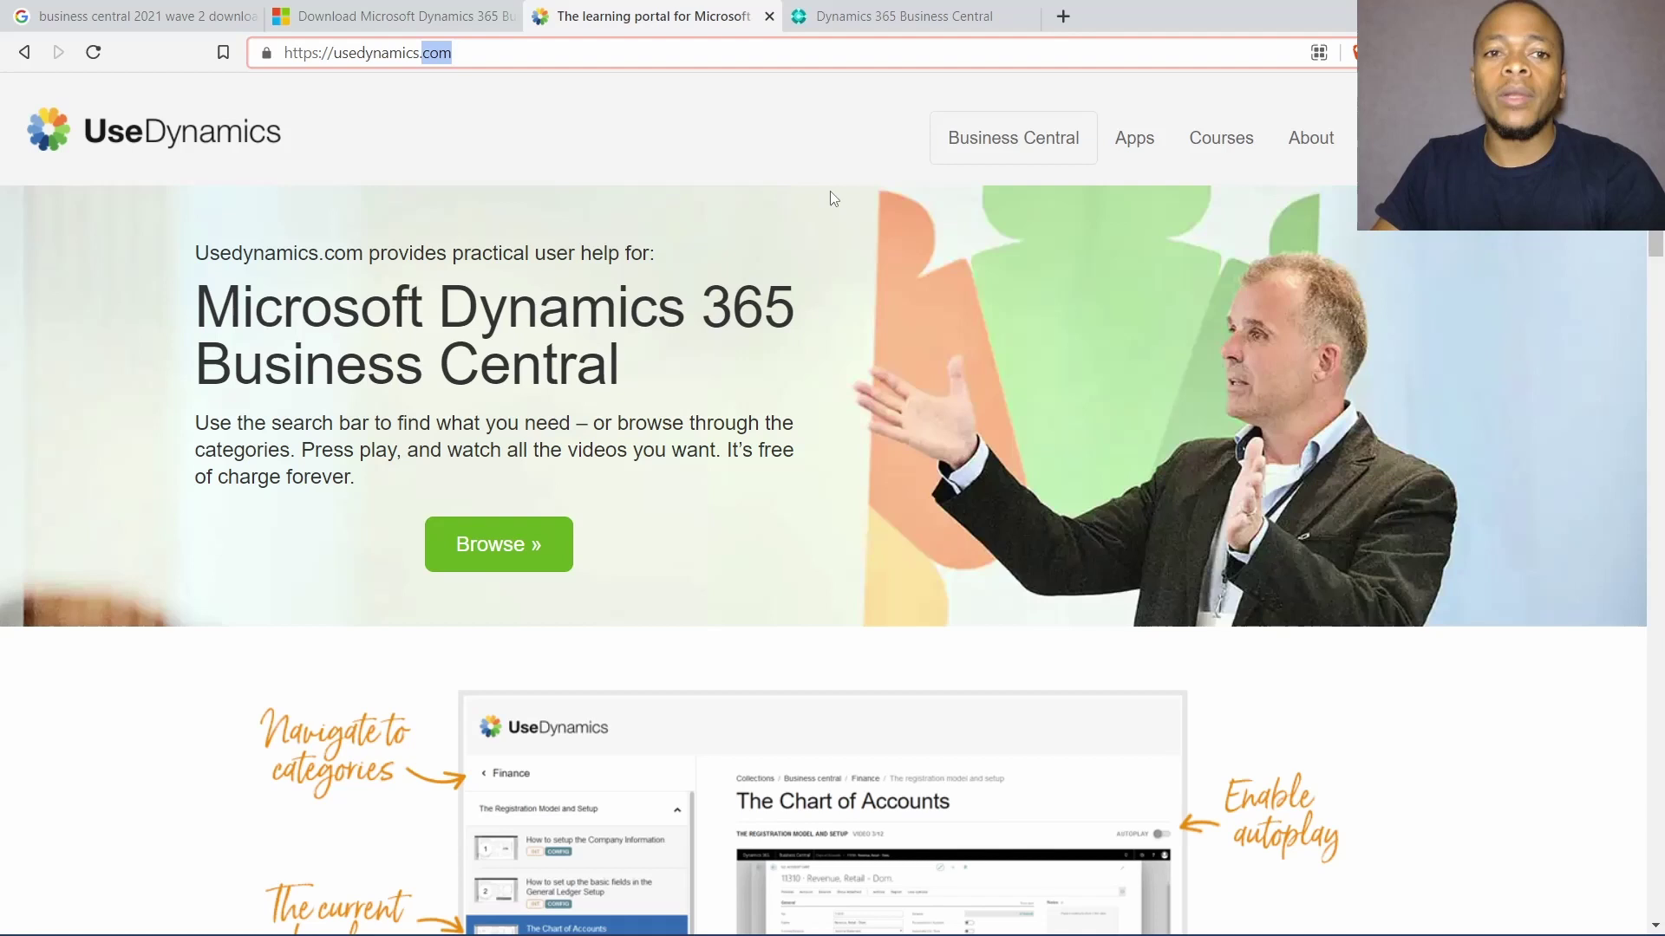
left_click(528, 565)
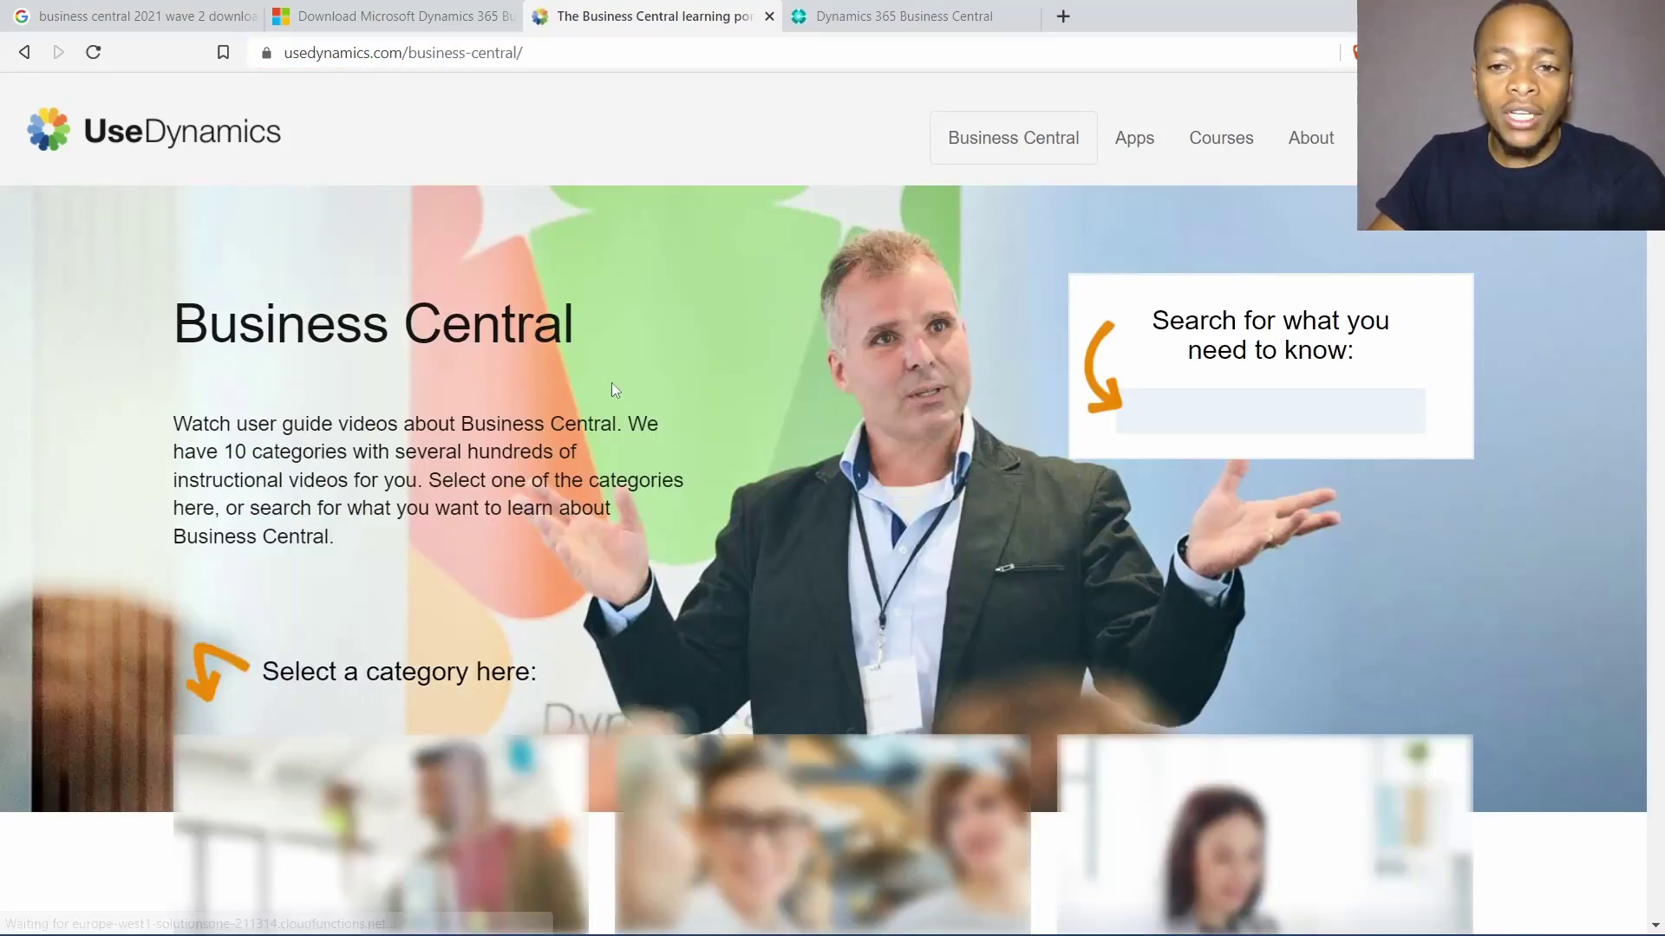
scroll(612, 382, "down", 4)
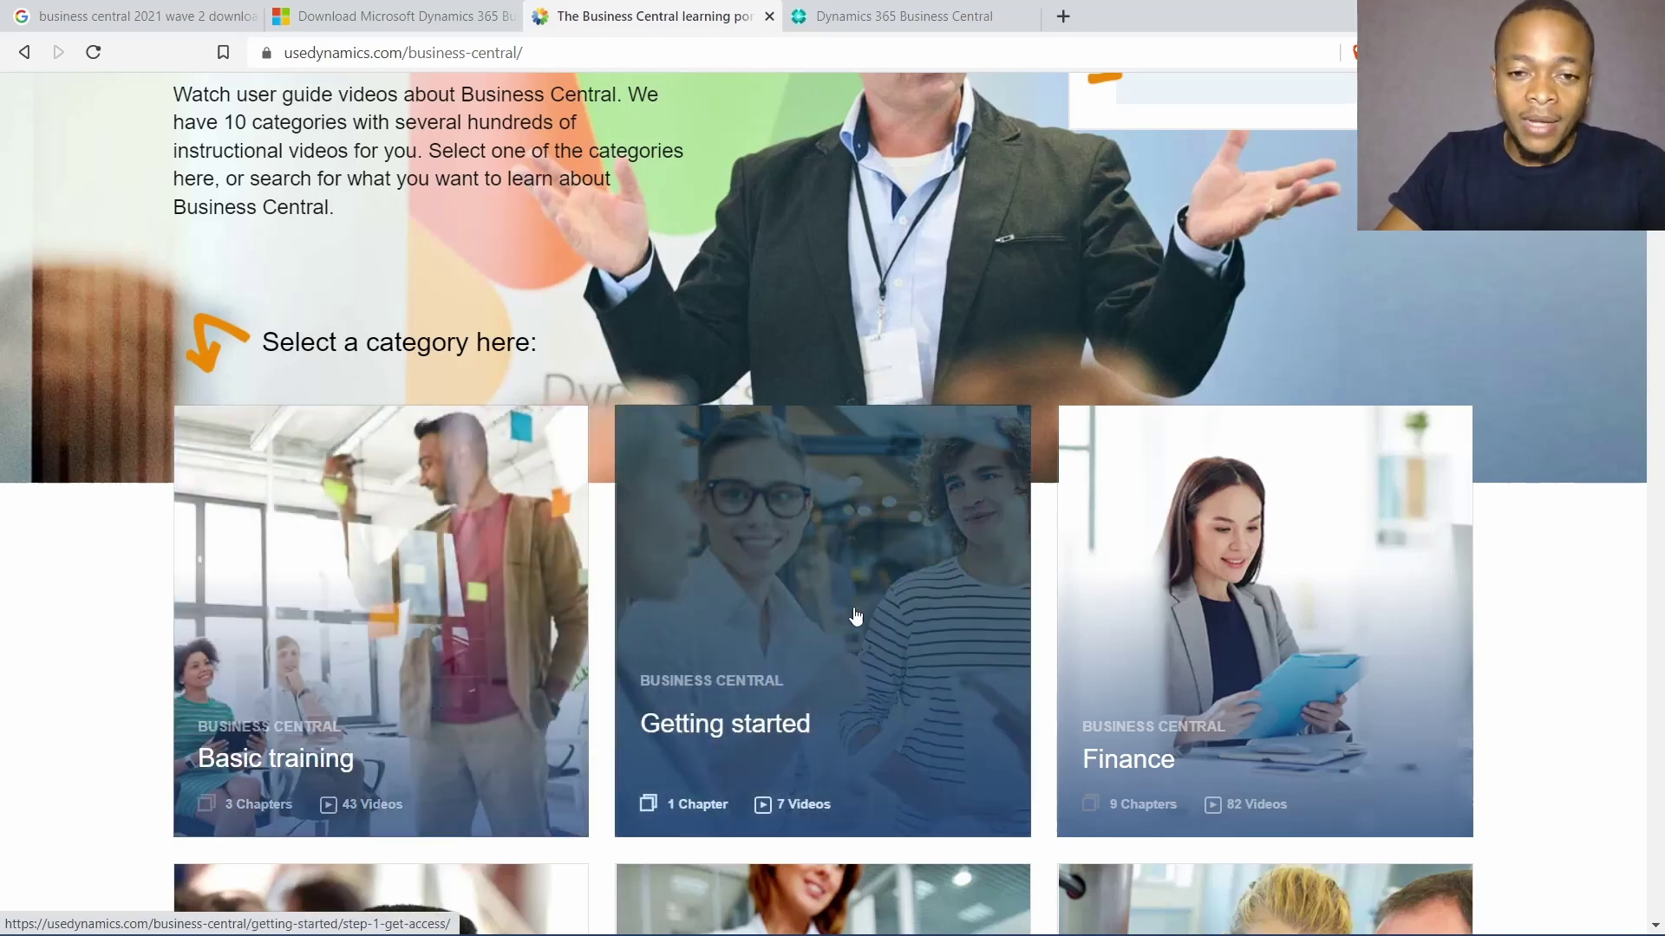
scroll(734, 390, "up", 4)
scroll(607, 460, "down", 6)
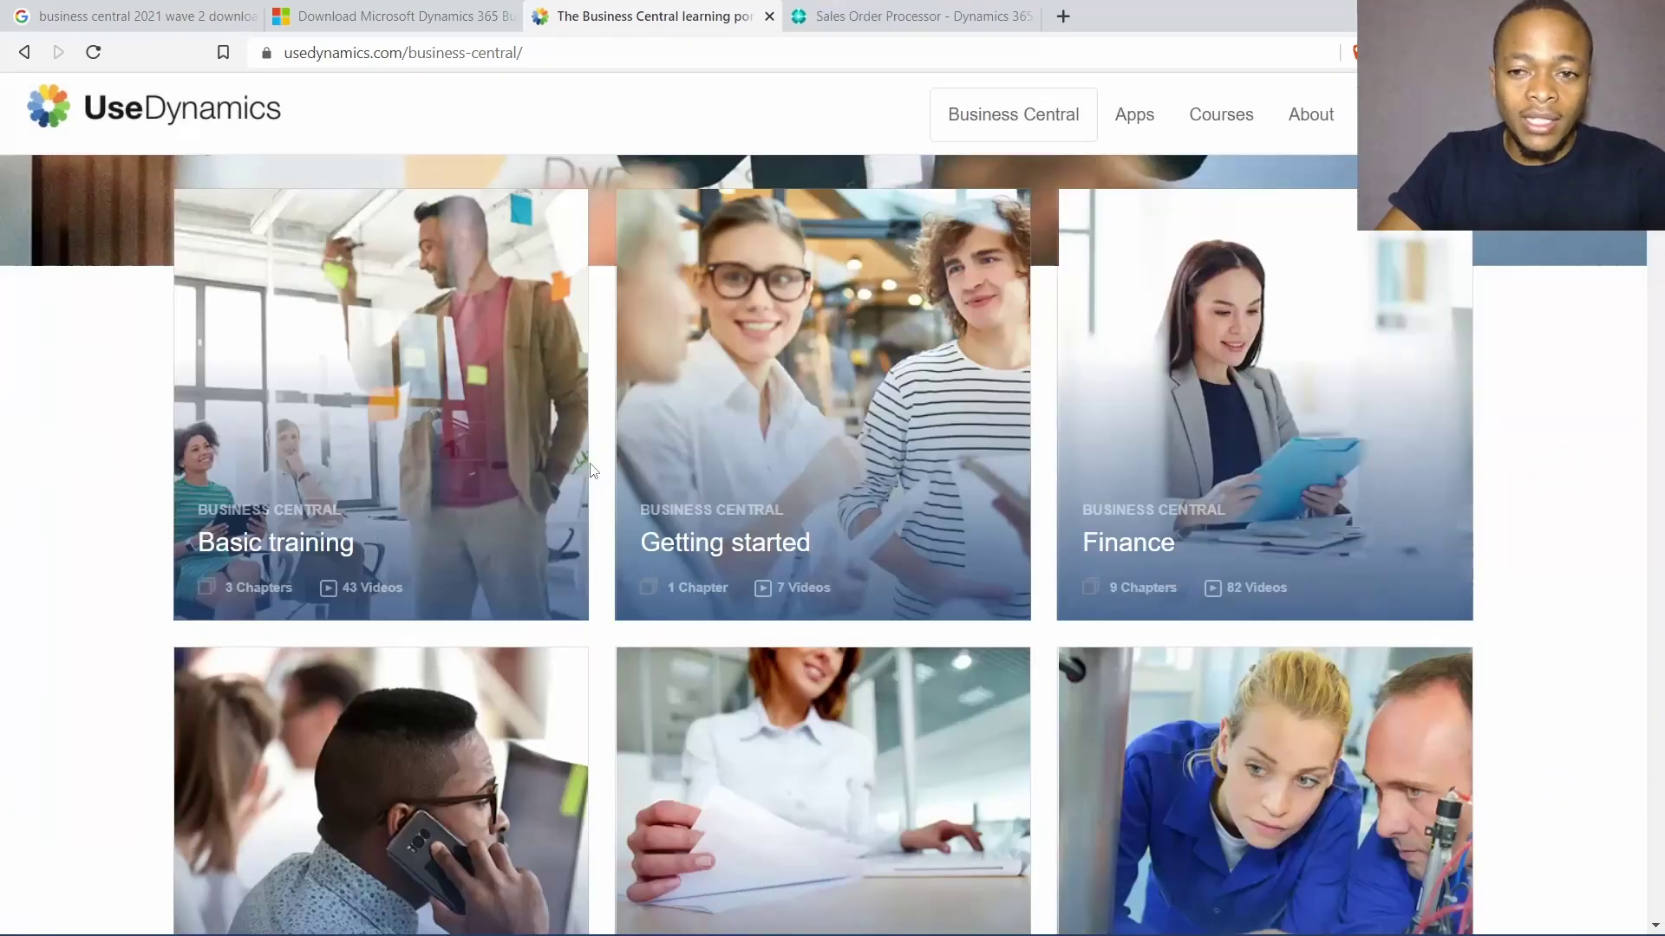
scroll(572, 469, "up", 1)
scroll(572, 469, "down", 7)
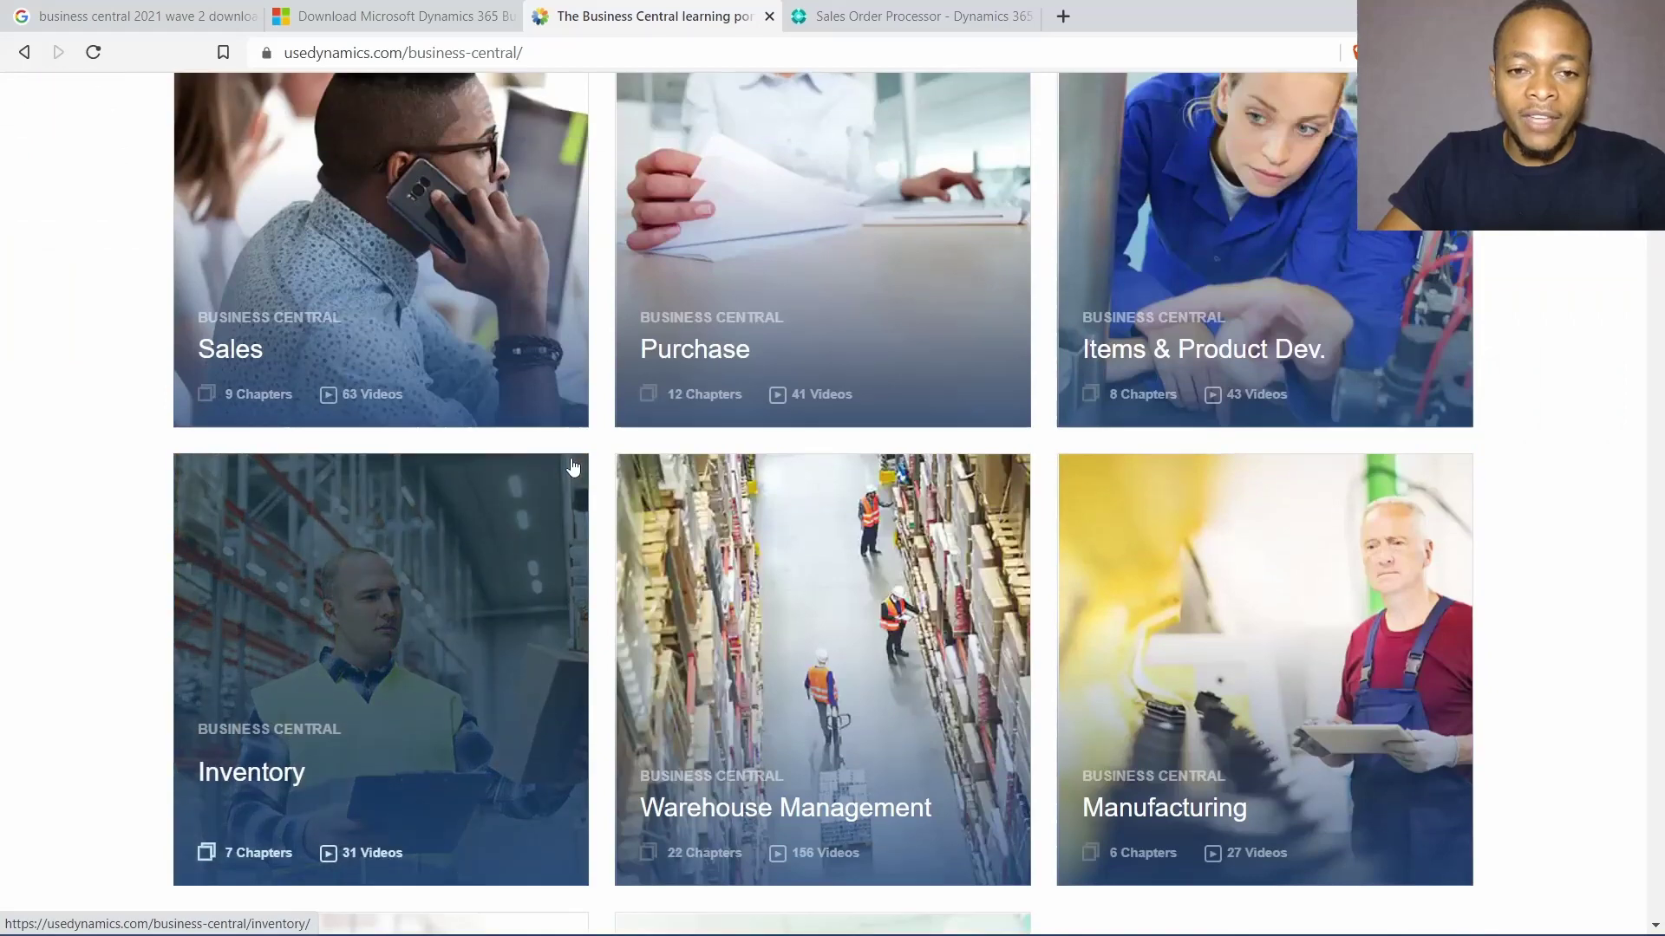
scroll(573, 469, "up", 8)
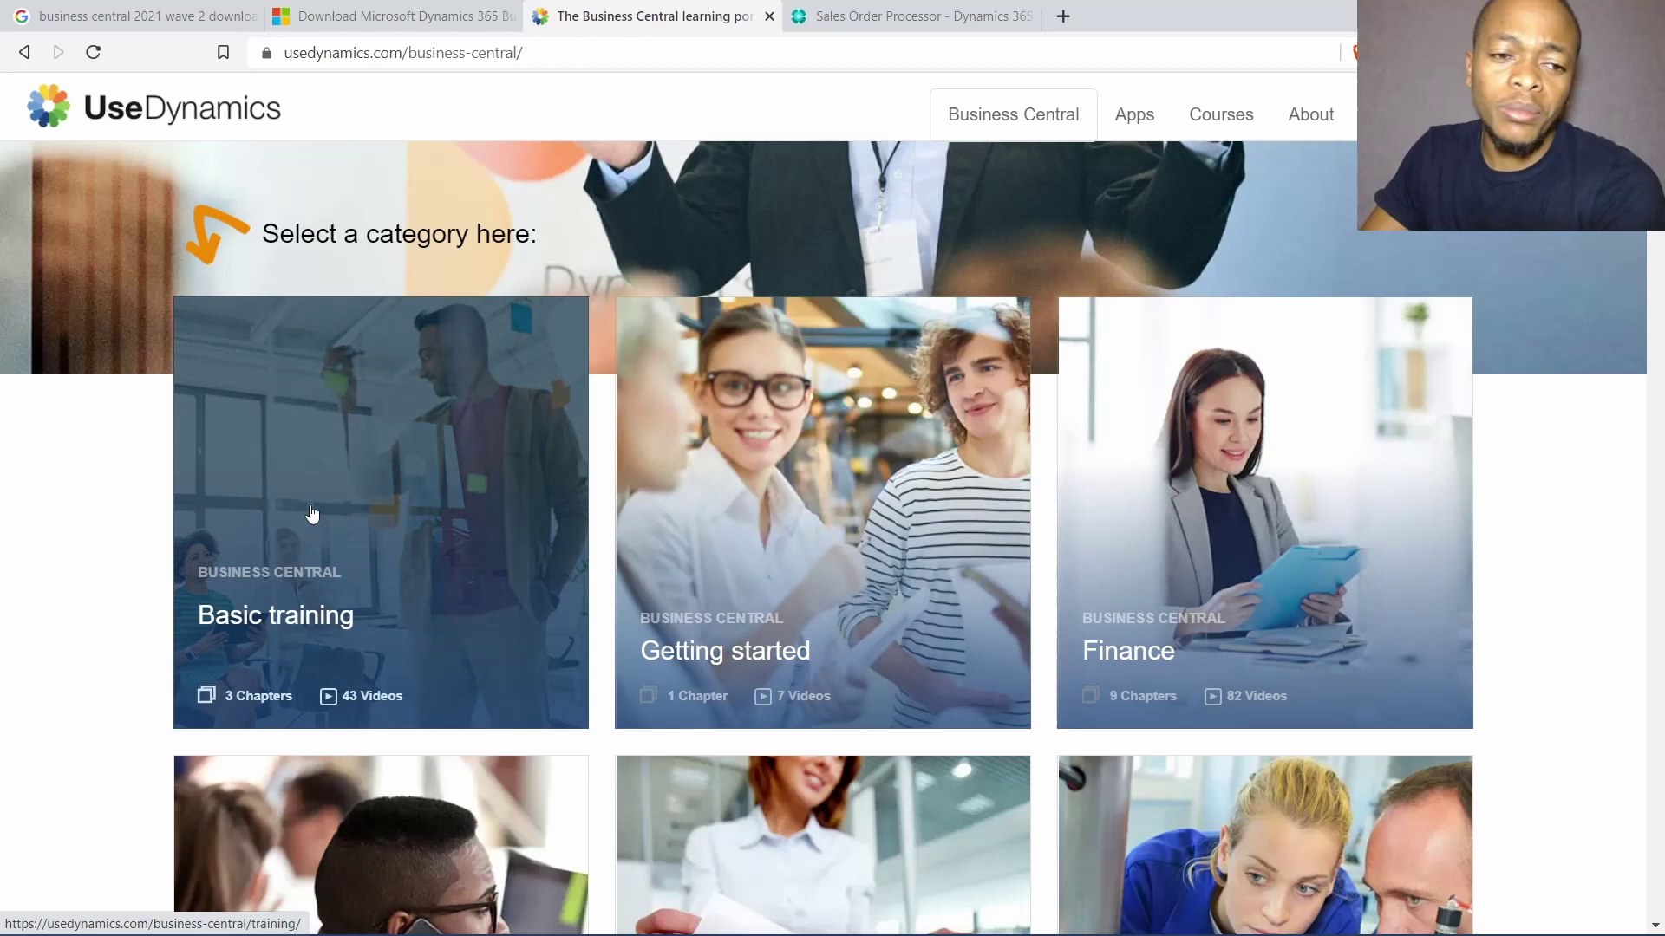
- Browse the Basic training topics, then return to the Business Central web client tab
left_click(312, 515)
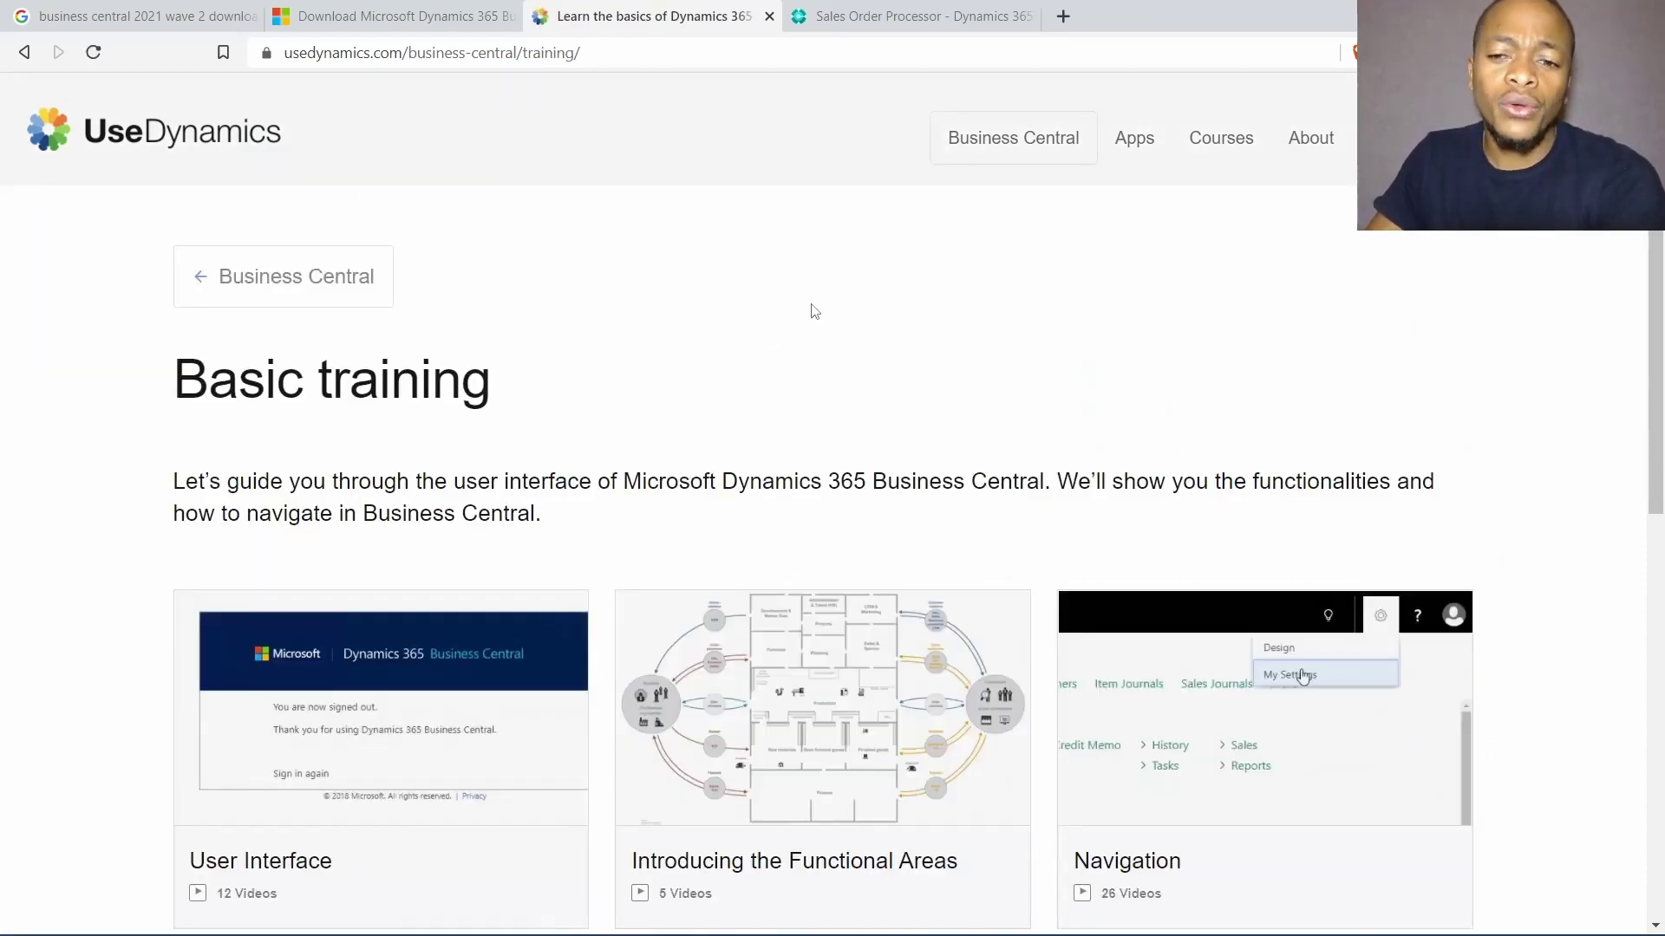
scroll(815, 309, "down", 1)
scroll(815, 308, "down", 5)
scroll(815, 308, "up", 7)
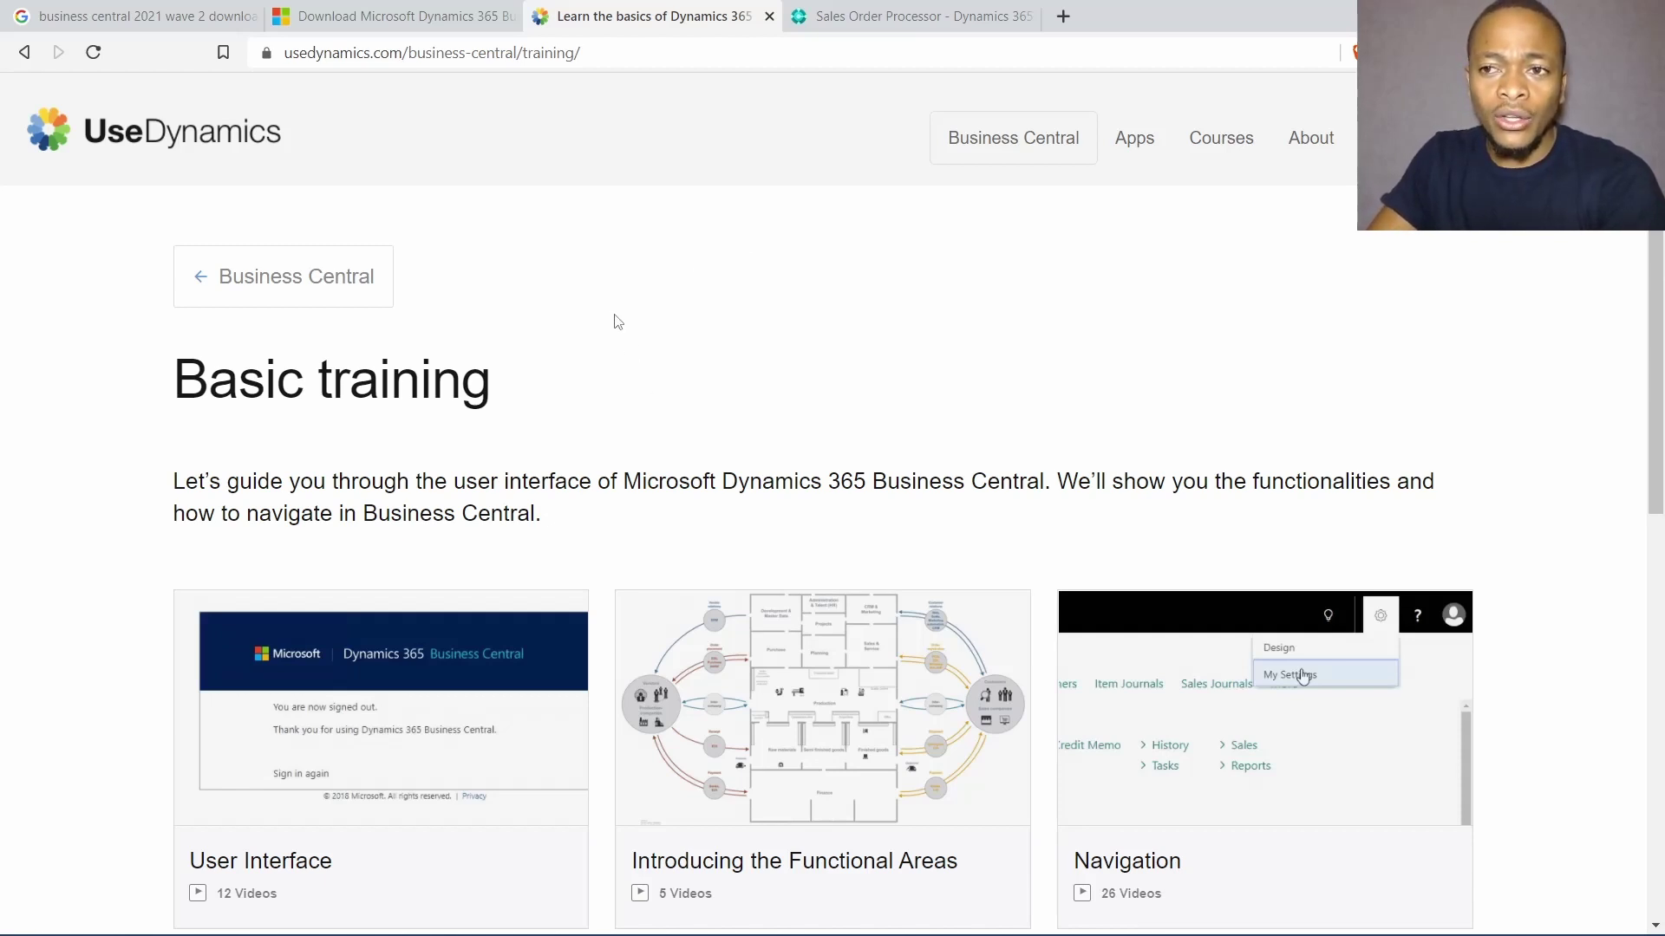
scroll(617, 322, "down", 9)
scroll(617, 322, "up", 9)
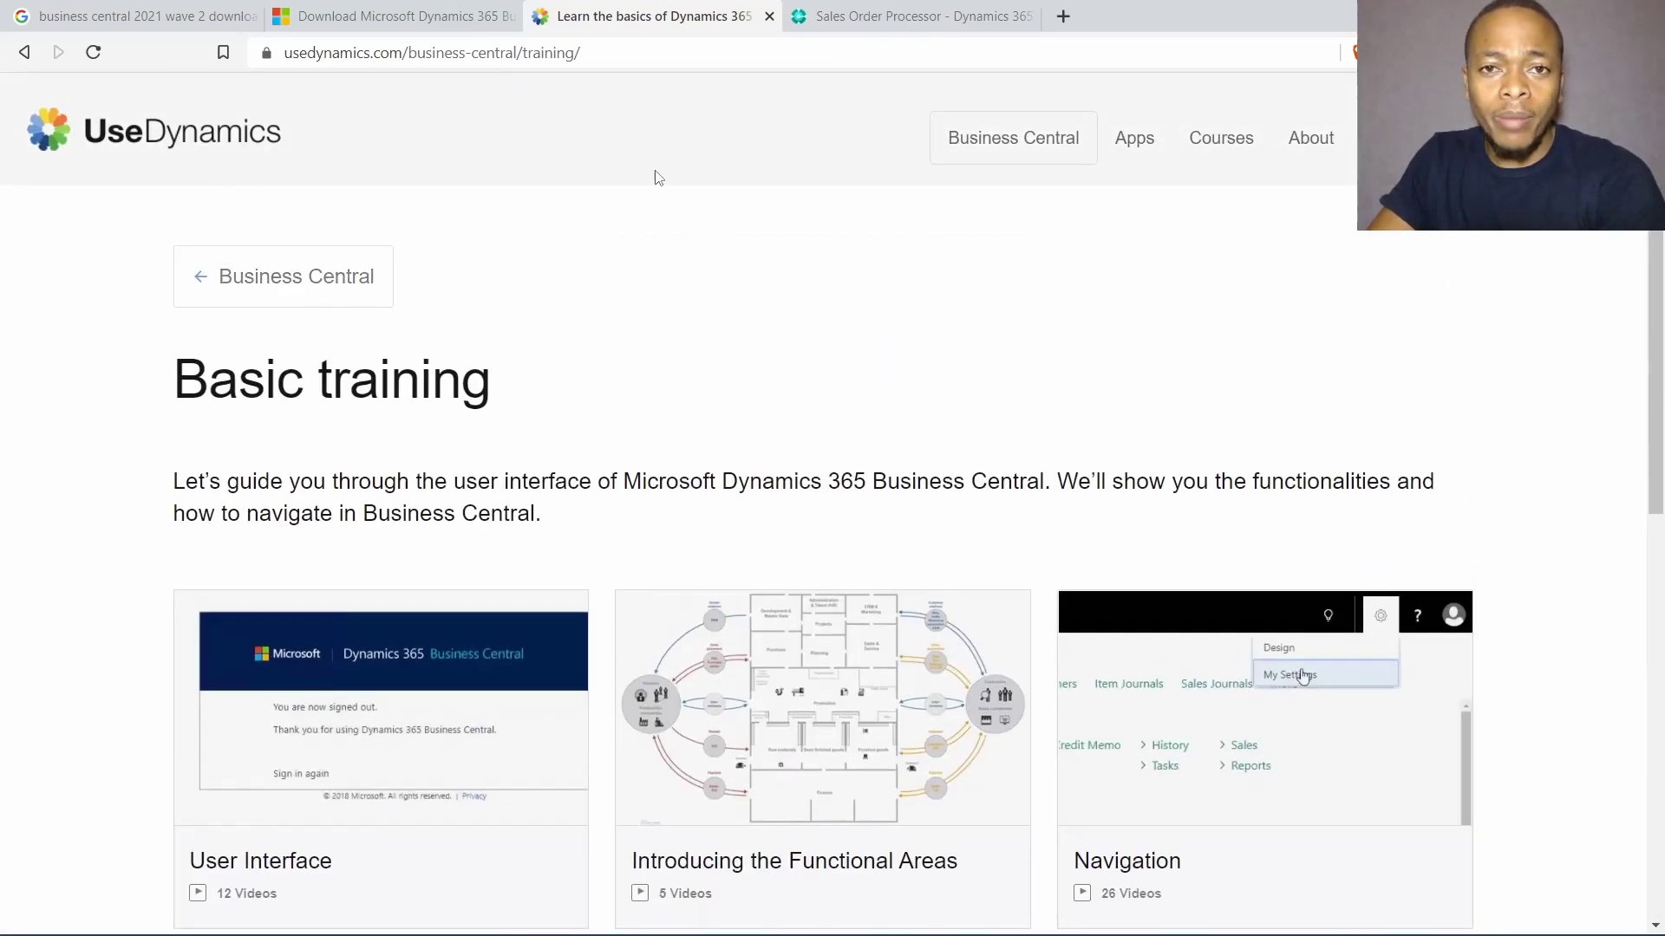
left_click(851, 13)
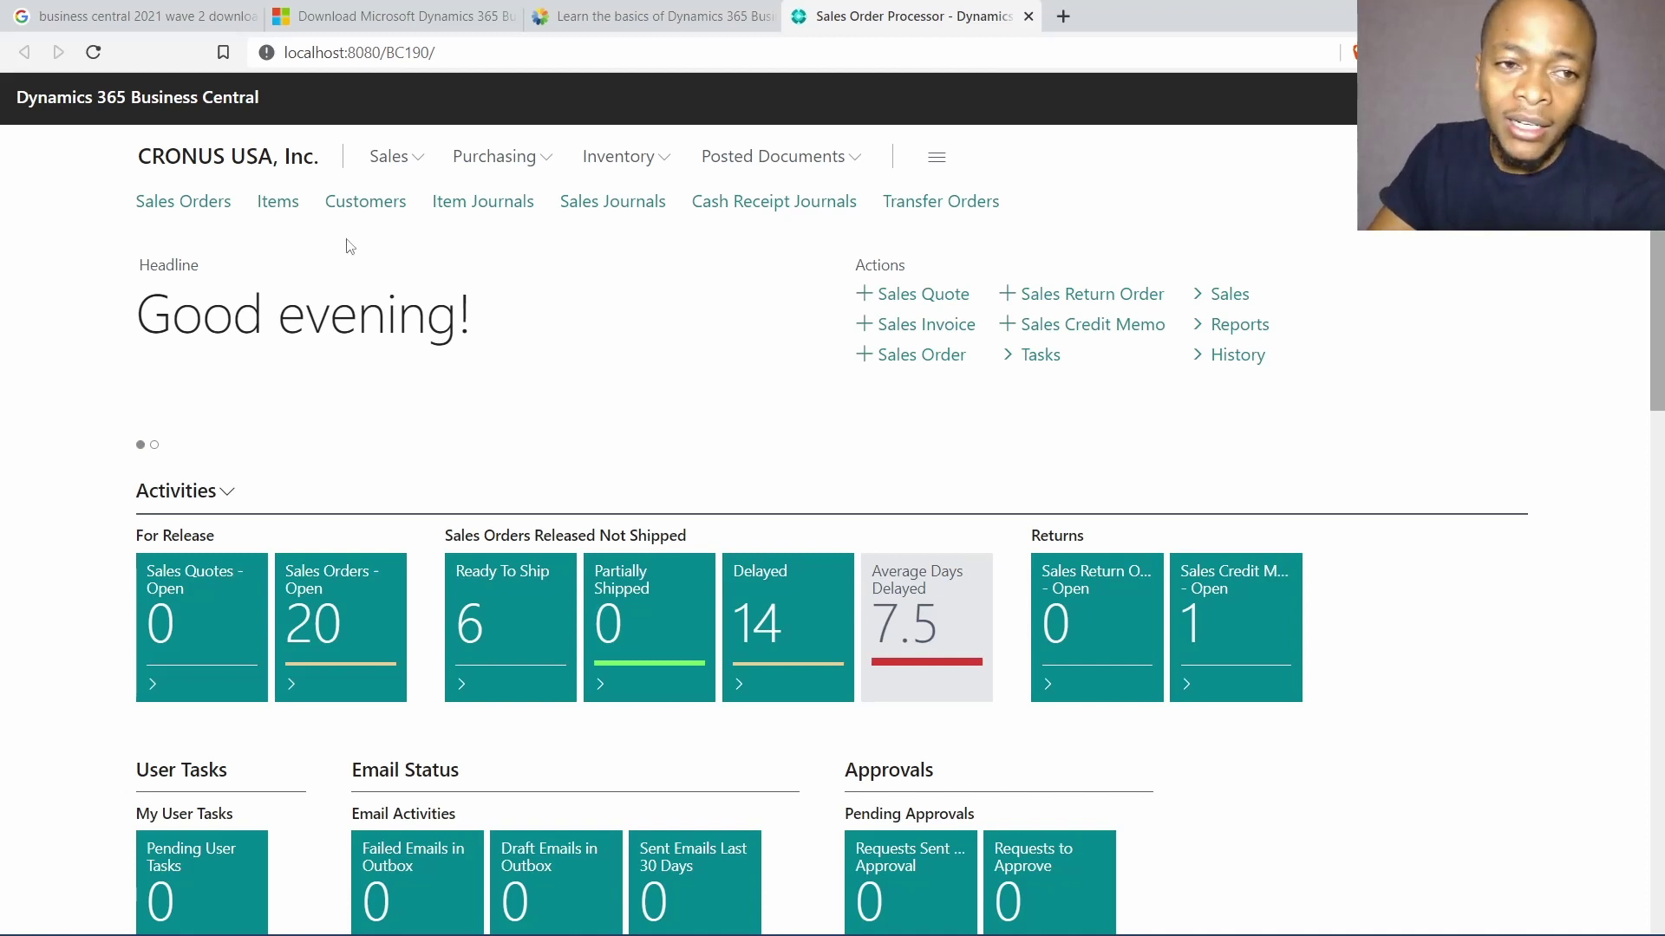
- Open the CRONUS USA Customers list from the role center and close the settings menu
left_click(351, 214)
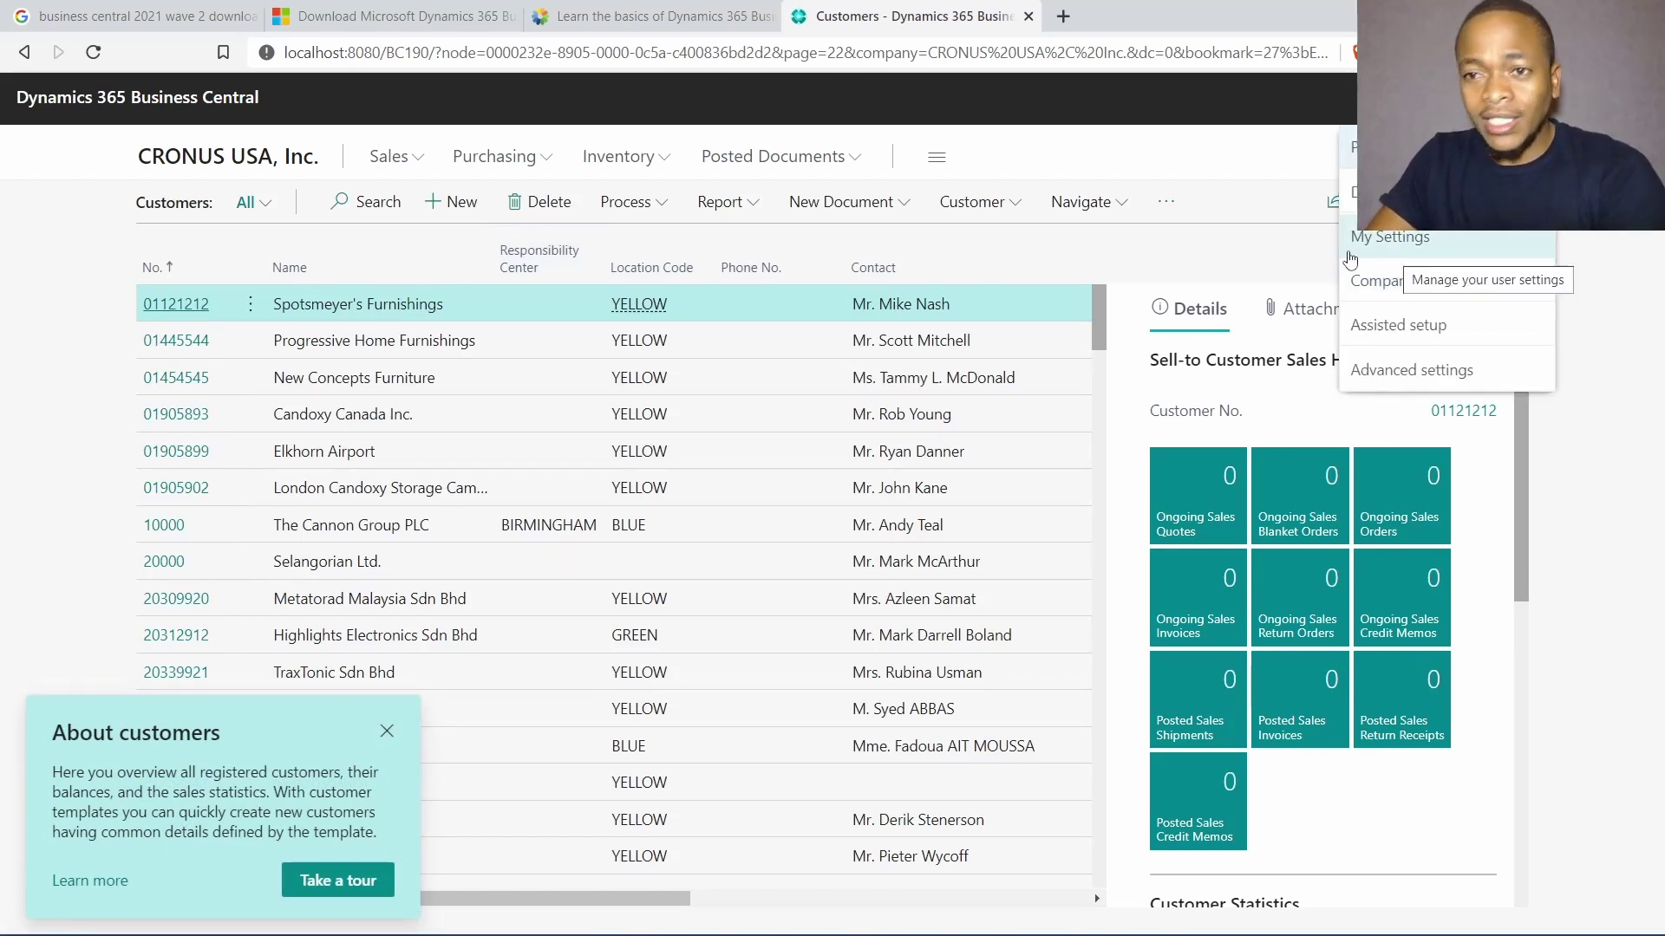
left_click(1130, 172)
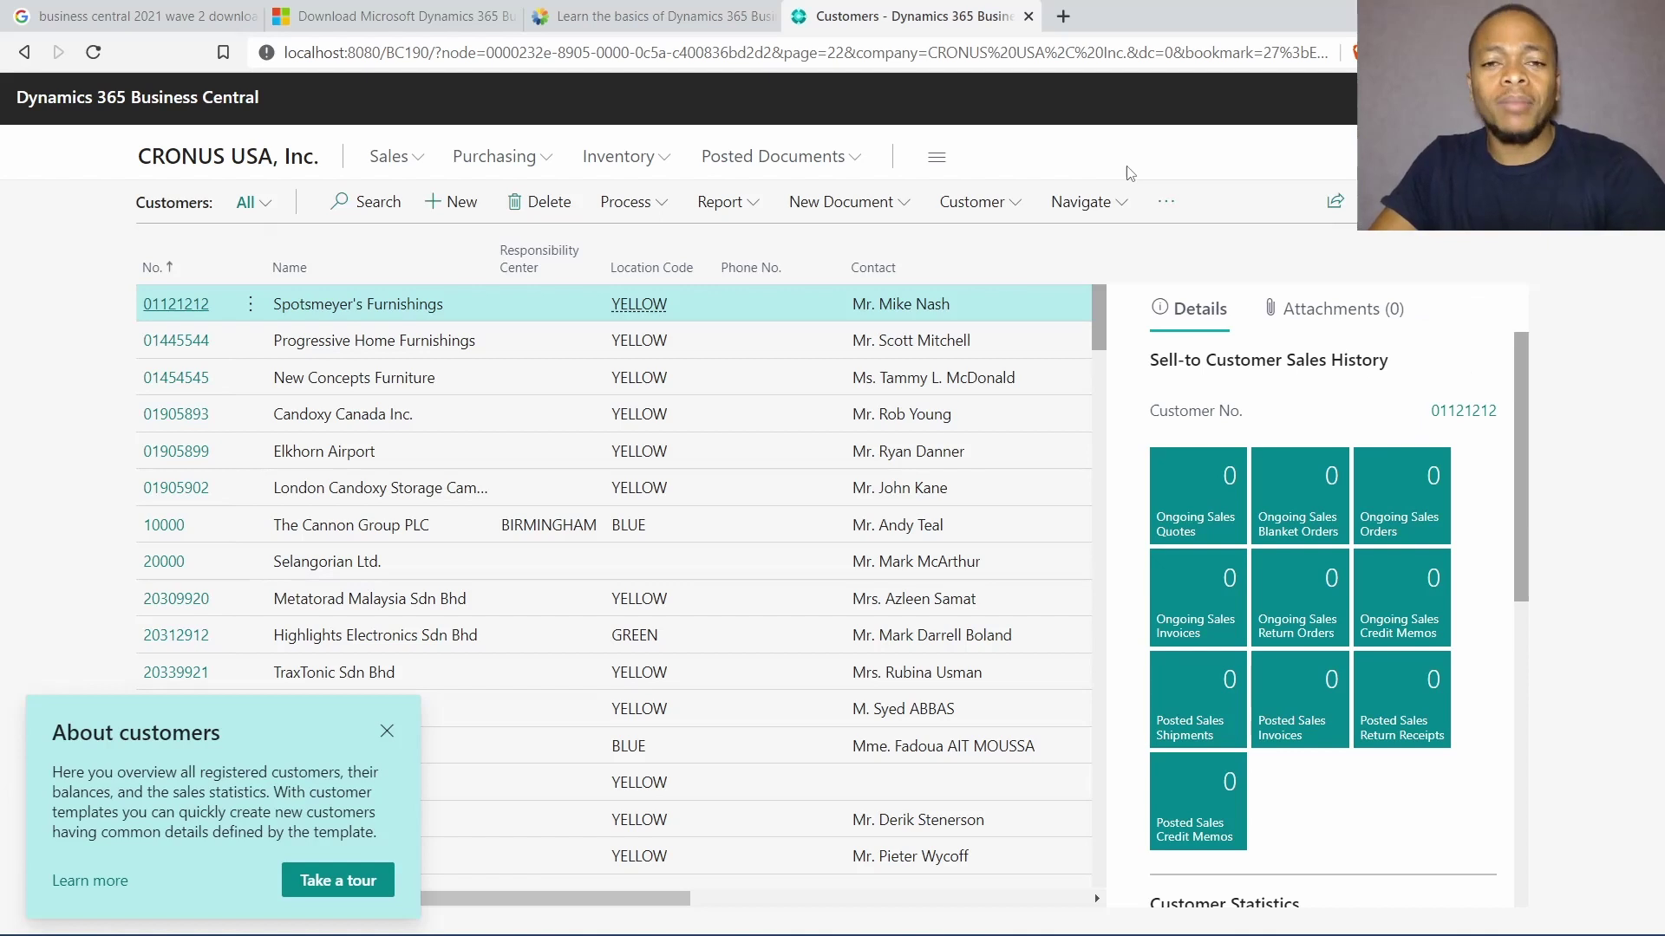